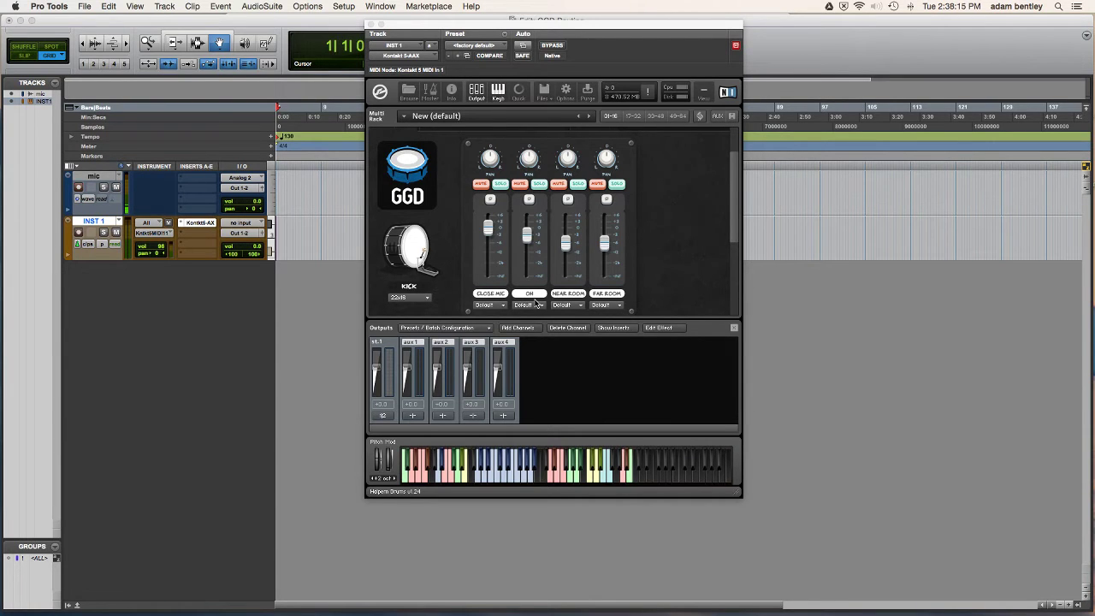
Step: Add five new instrument tracks in ticks
{"action": "scroll", "coordinate": [451, 283], "scroll_direction": "down", "scroll_amount": 1}
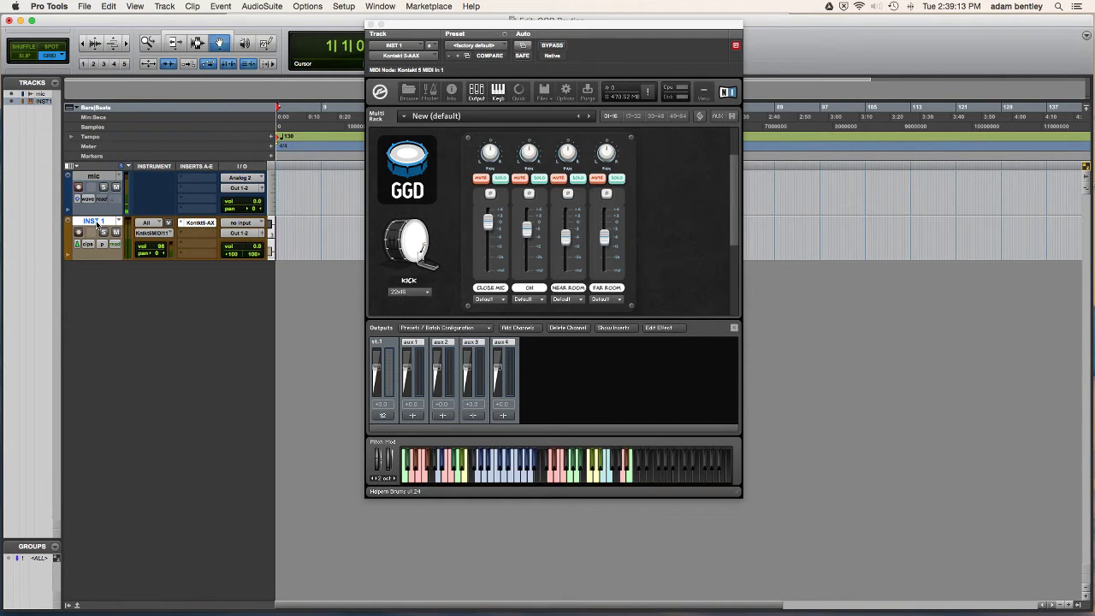
{"action": "key", "text": "super+shift+n"}
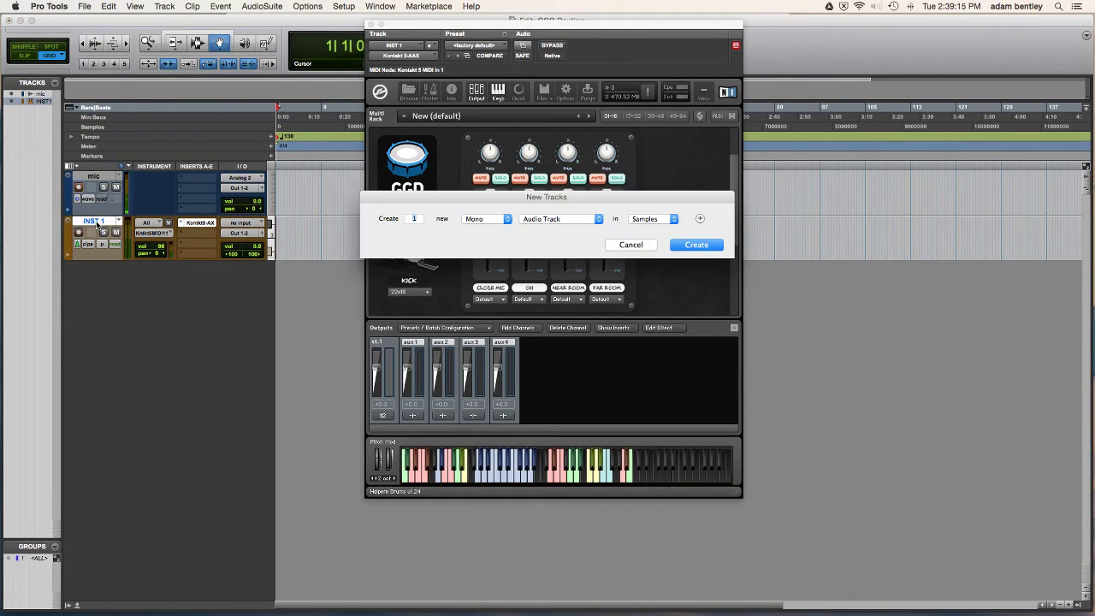
{"action": "key", "text": "super+Down"}
{"action": "key", "text": "super+Down"}
{"action": "key", "text": "super+Down"}
{"action": "key", "text": "super+Down"}
{"action": "key", "text": "super+Down"}
{"action": "key", "text": "Return"}
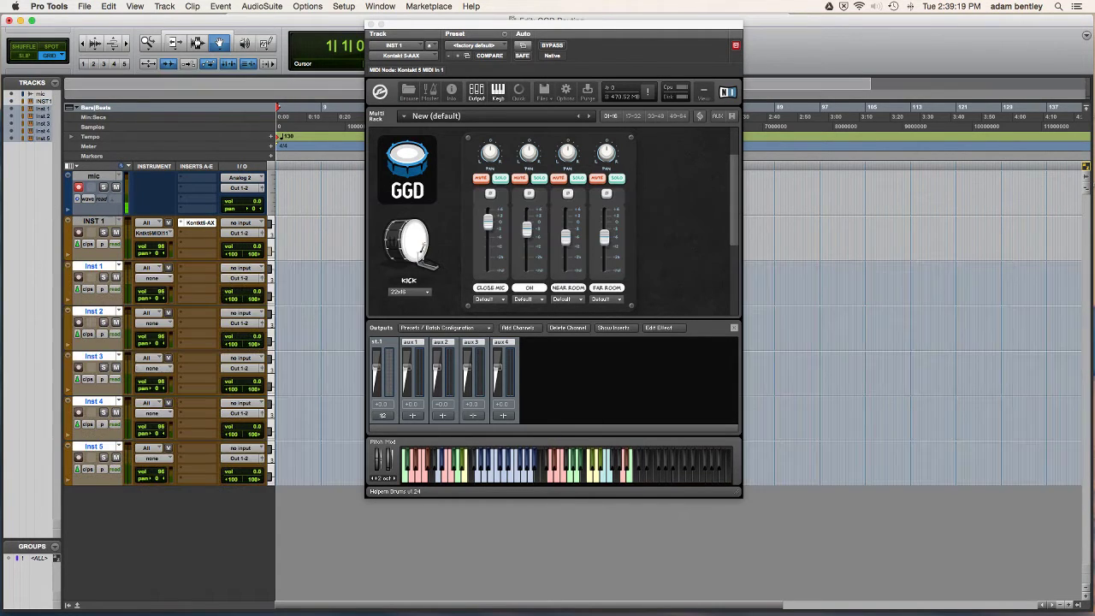
Step: Rename the first three instrument tracks kick, snare and toms
{"action": "double_click", "coordinate": [92, 220]}
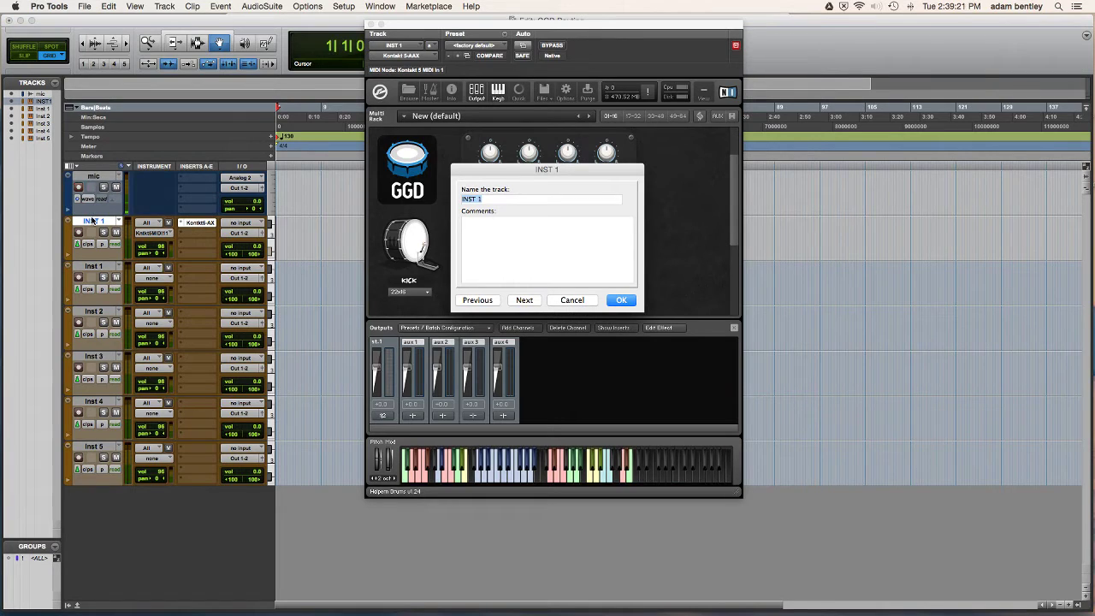
{"action": "type", "text": "kick"}
{"action": "key", "text": "super+Right"}
{"action": "type", "text": "snare"}
{"action": "key", "text": "super+Right"}
{"action": "type", "text": "toms"}
{"action": "key", "text": "super+Right"}
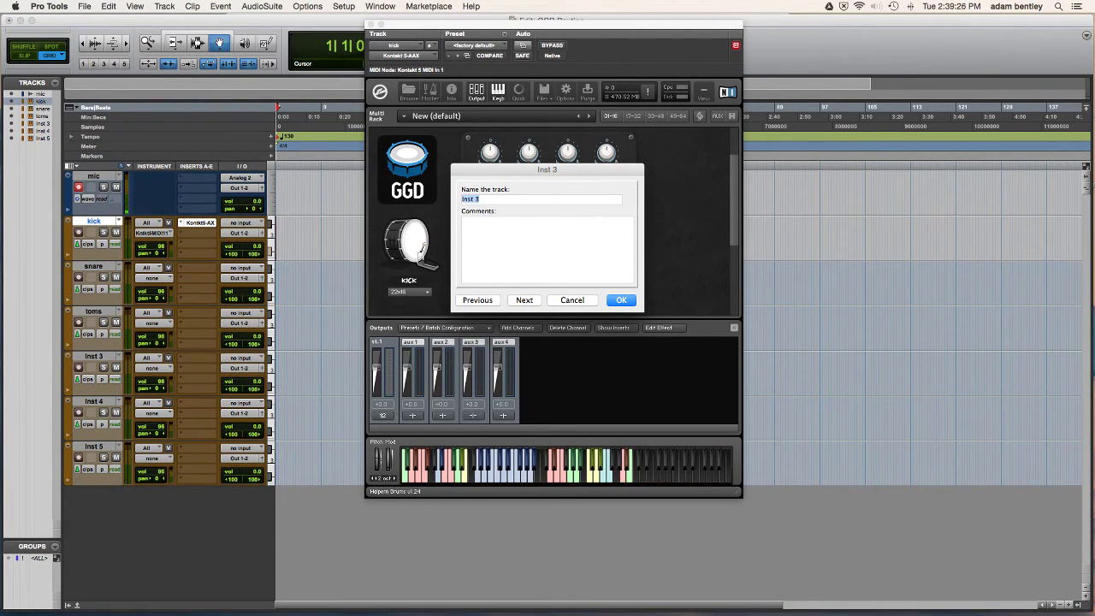
Step: Rename the remaining instrument tracks oh, room and spot
{"action": "type", "text": "oh"}
{"action": "key", "text": "super+Right"}
{"action": "type", "text": "room"}
{"action": "key", "text": "super+Right"}
{"action": "type", "text": "spot"}
{"action": "key", "text": "Return"}
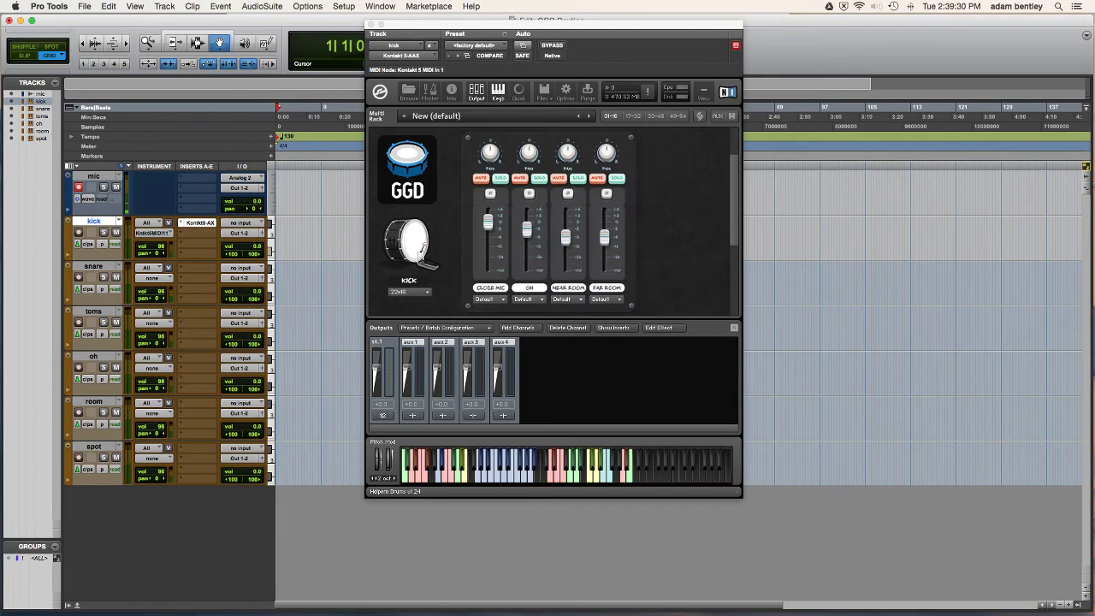
{"action": "left_click", "coordinate": [381, 346]}
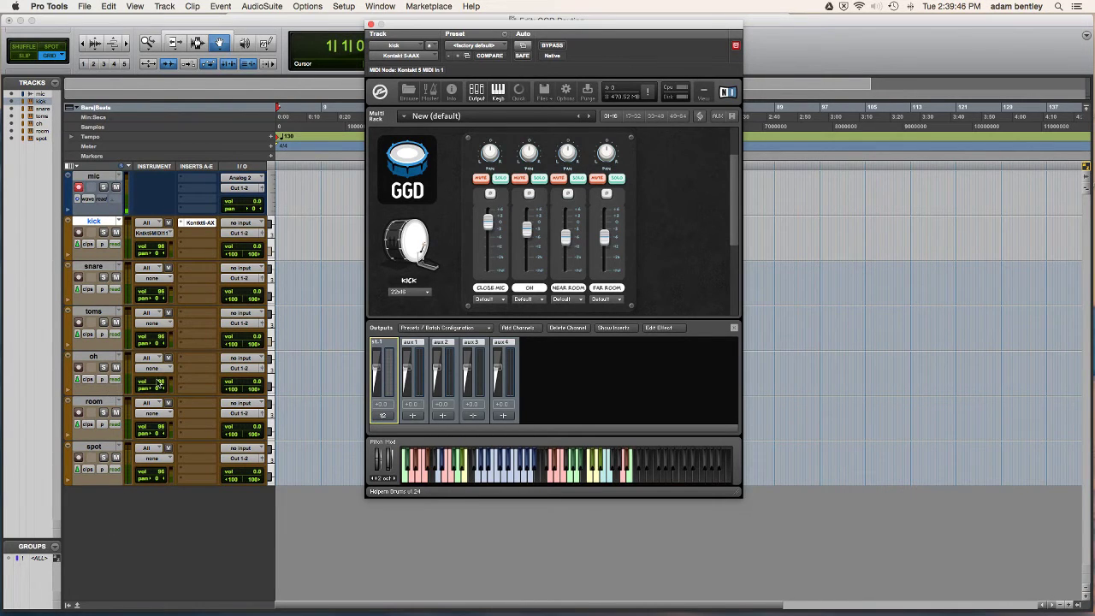
Step: Add six stereo Kontakt output channels starting at host output st.1, saved as default
{"action": "left_click", "coordinate": [527, 329]}
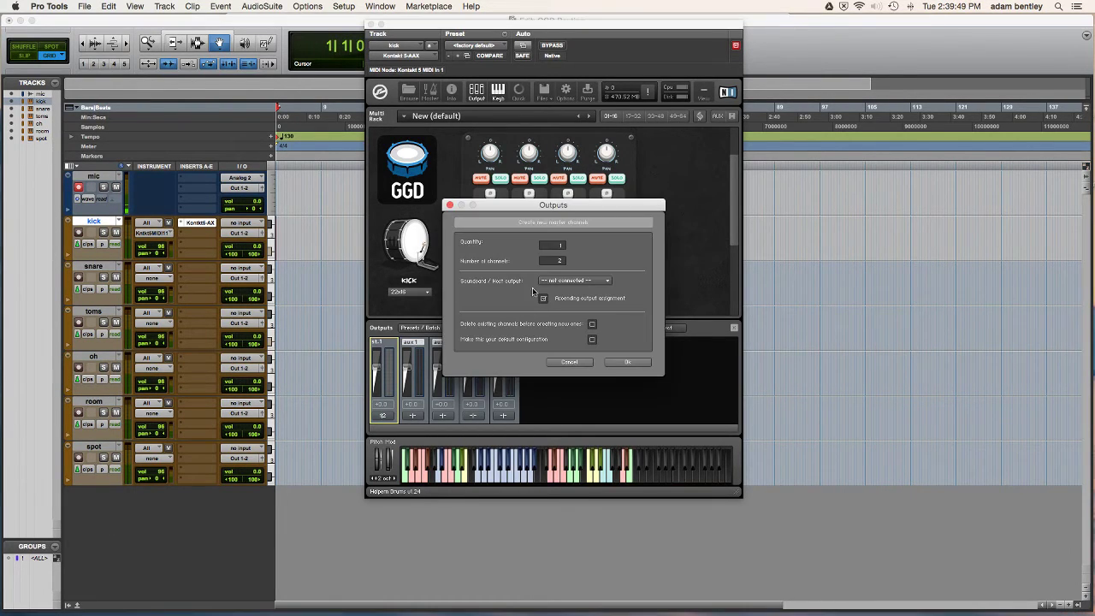
{"action": "left_click_drag", "start_coordinate": [565, 248], "coordinate": [565, 238]}
{"action": "left_click", "coordinate": [573, 280]}
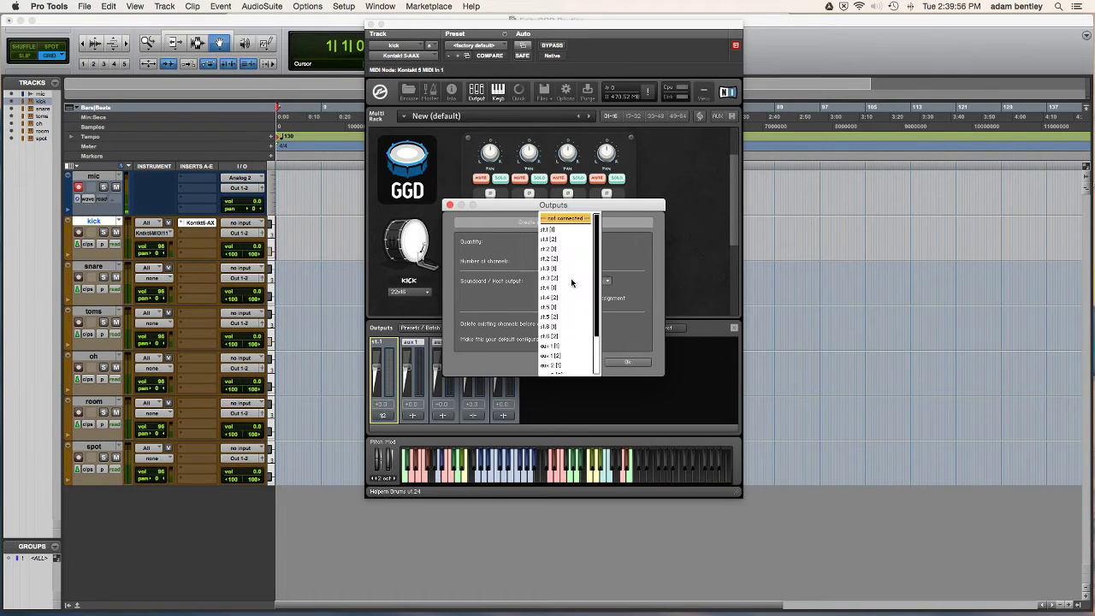
{"action": "left_click", "coordinate": [556, 230]}
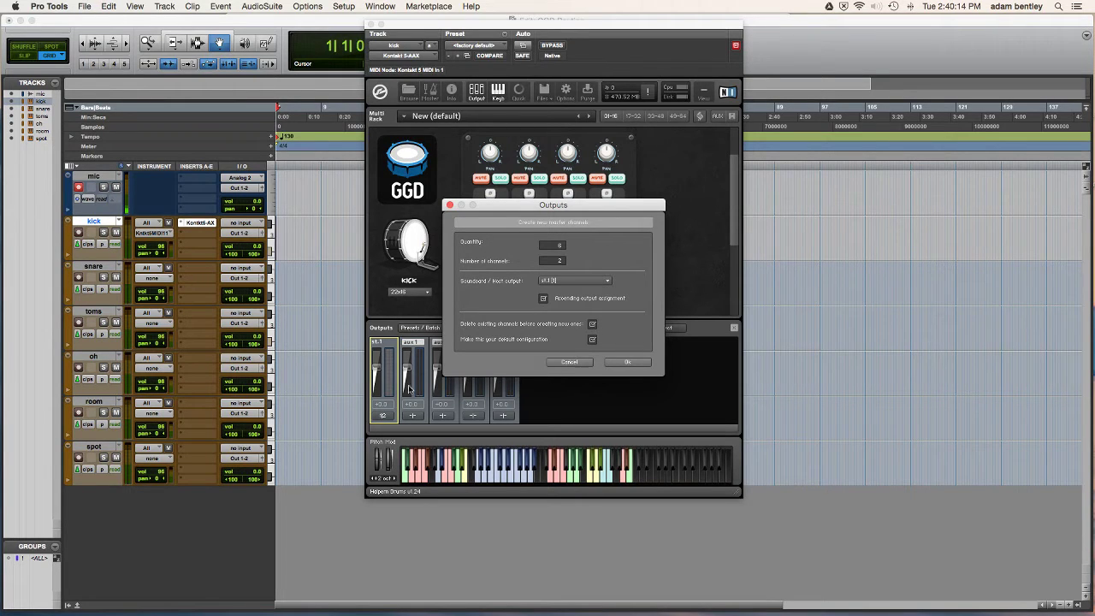
{"action": "left_click", "coordinate": [623, 363]}
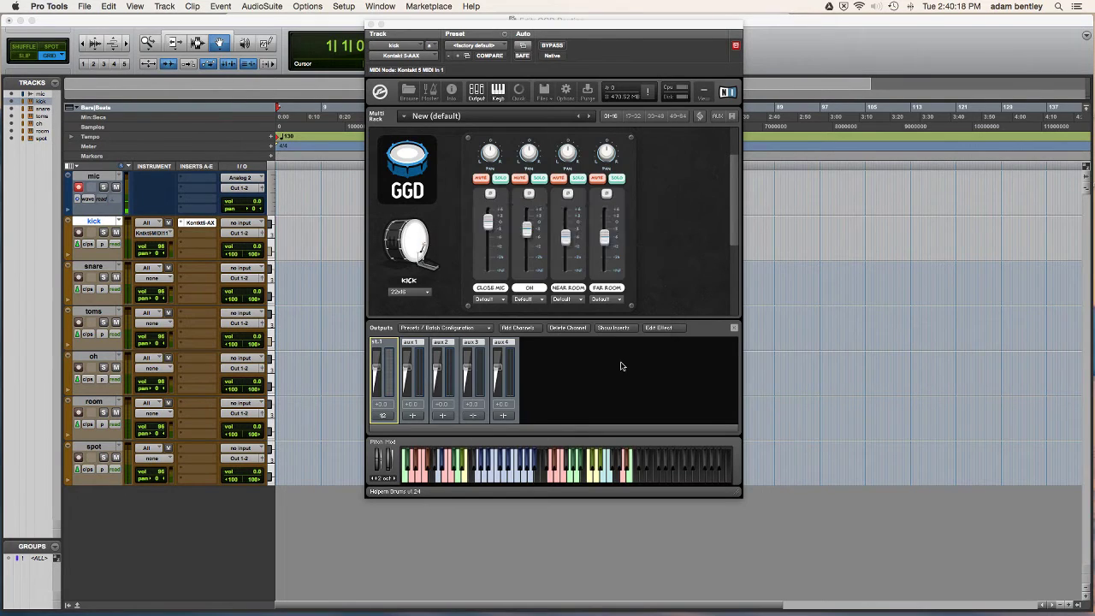
{"action": "left_click", "coordinate": [630, 212]}
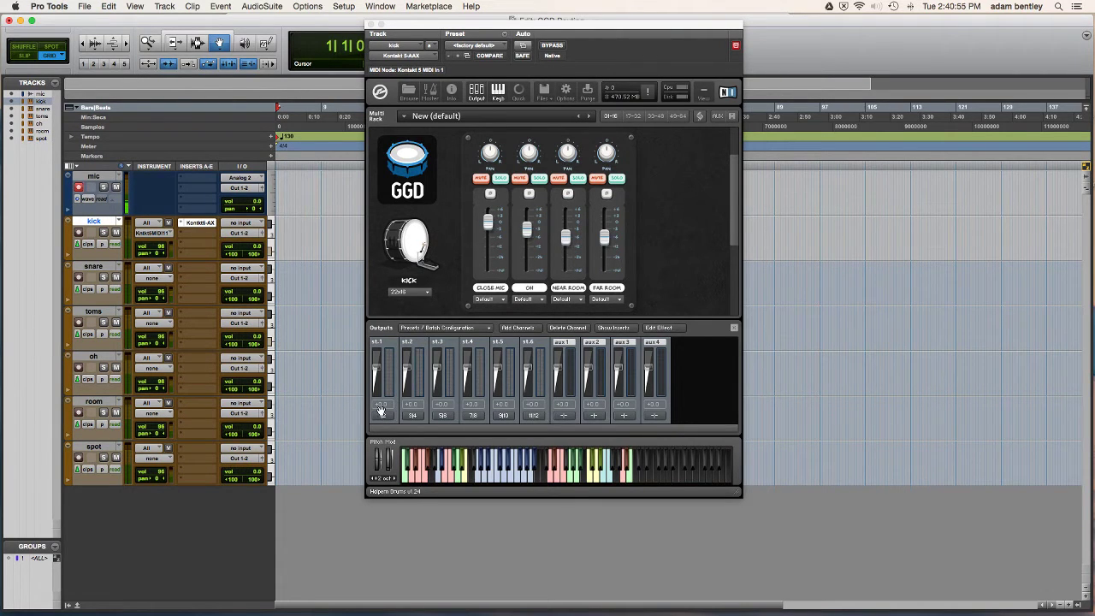
Step: Rename Kontakt's output channels kick, snare, toms, oh, room and spots
{"action": "left_click", "coordinate": [377, 342]}
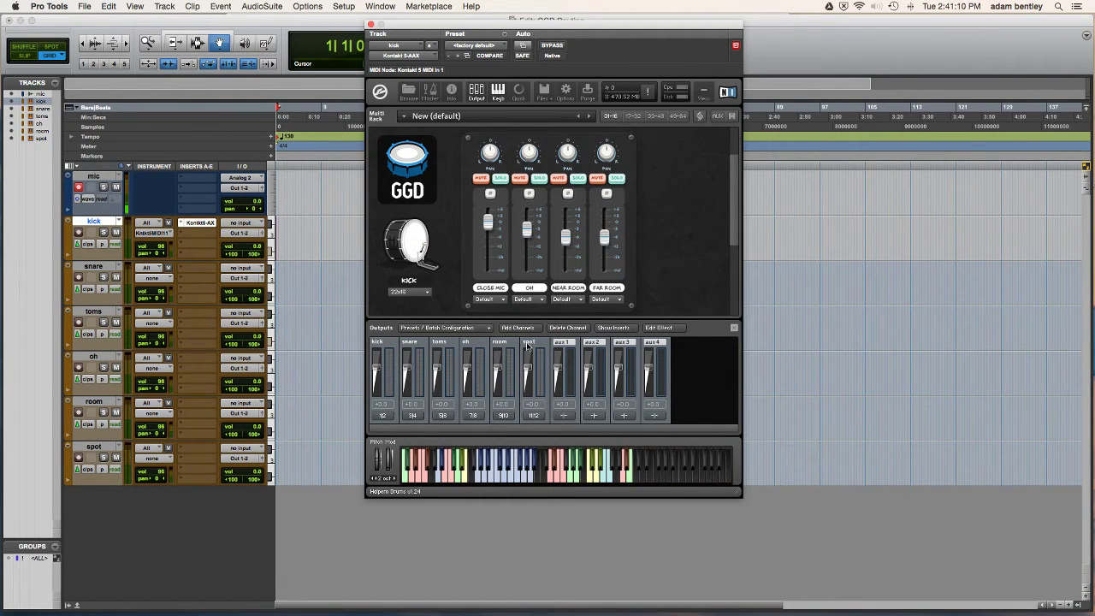
{"action": "type", "text": "s"}
{"action": "key", "text": "Return"}
Step: Confirm the kick output channel stays routed to host output st.1
{"action": "left_click", "coordinate": [384, 416]}
{"action": "left_click", "coordinate": [498, 258]}
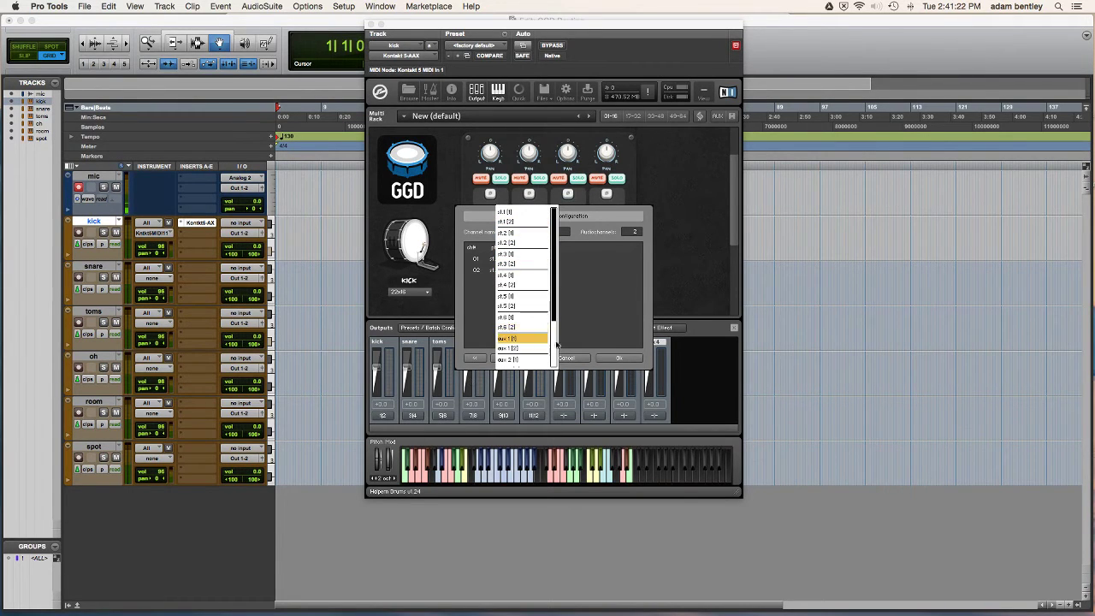
{"action": "left_click", "coordinate": [580, 331]}
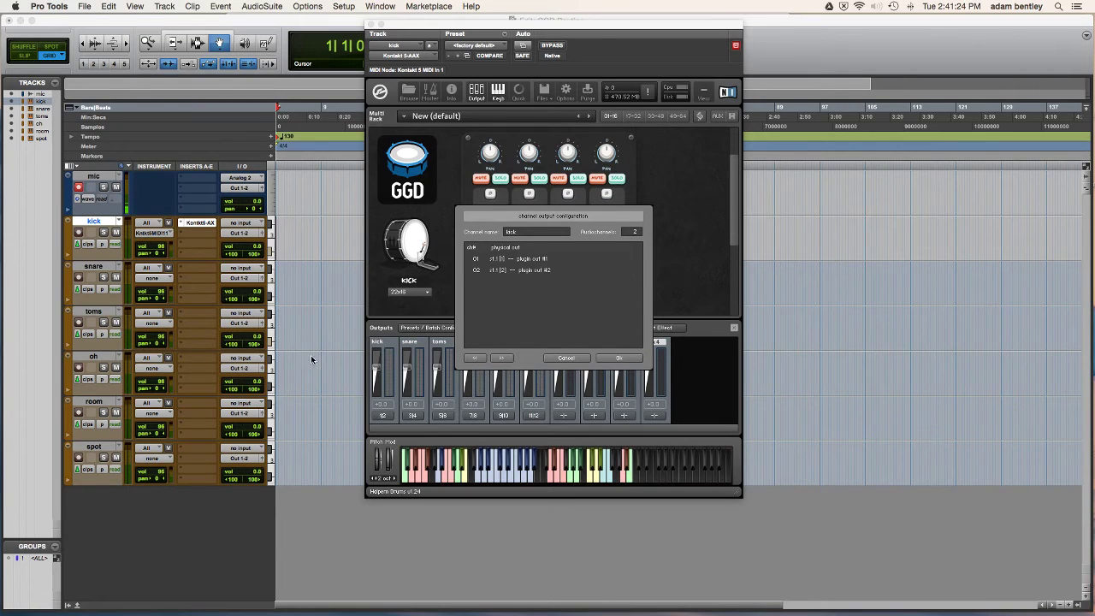
{"action": "left_click", "coordinate": [619, 358]}
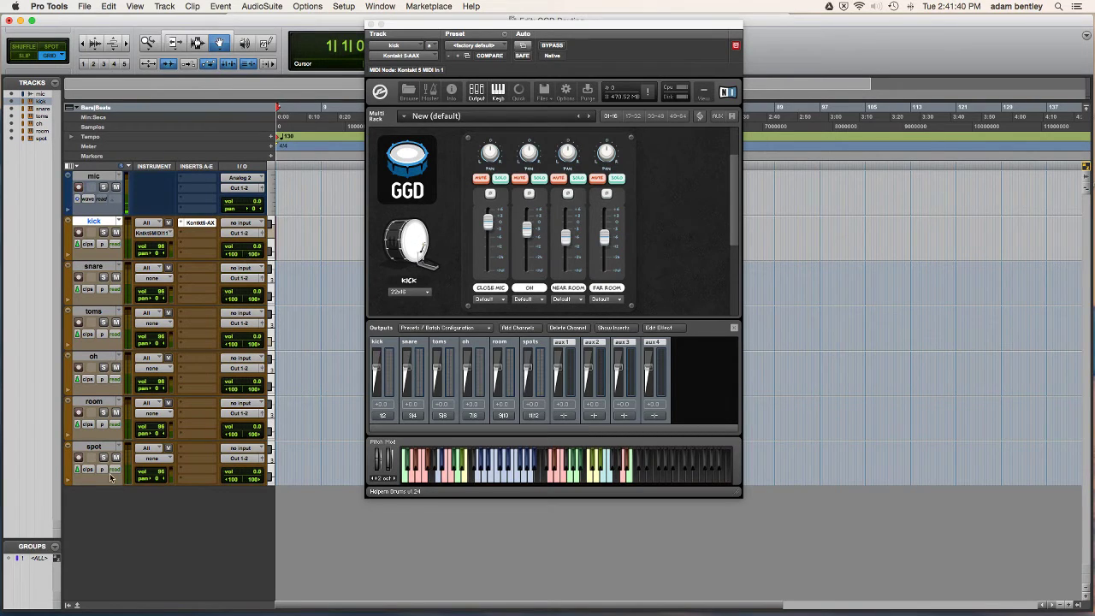
Step: Feed the snare, toms, oh, room and spot tracks from Kontakt st.2 through st.6
{"action": "left_click", "coordinate": [240, 268]}
{"action": "mouse_move", "coordinate": [250, 305]}
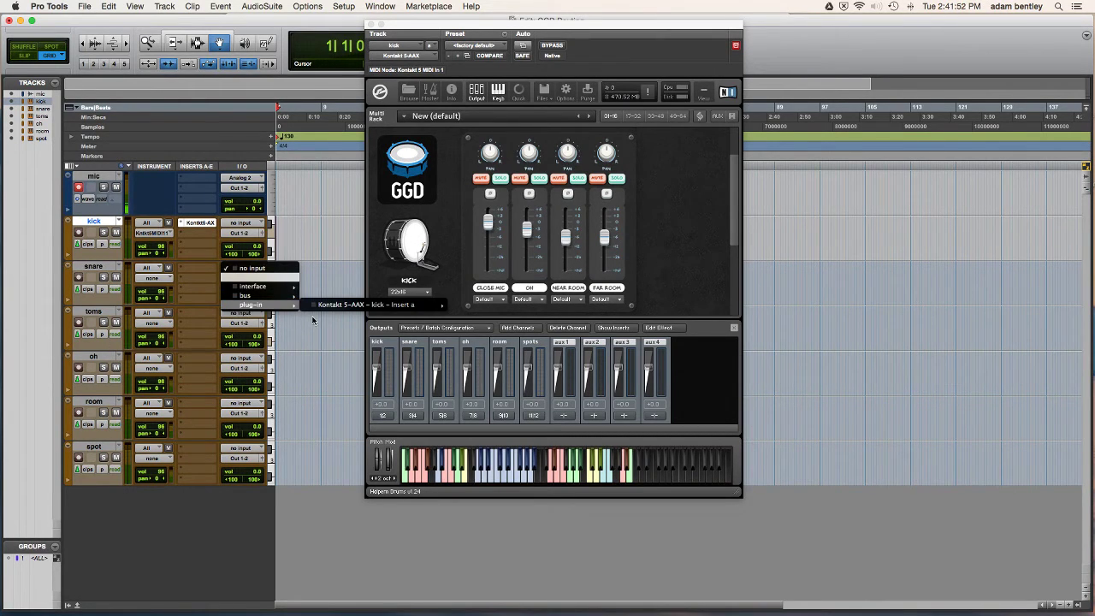
{"action": "mouse_move", "coordinate": [355, 303]}
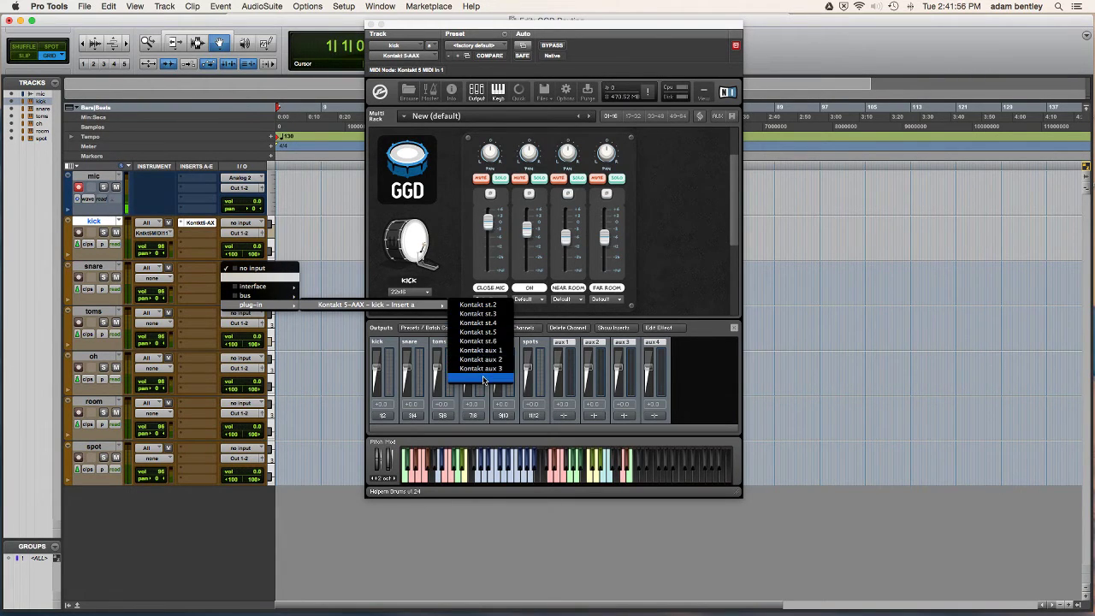
{"action": "left_click", "coordinate": [484, 376]}
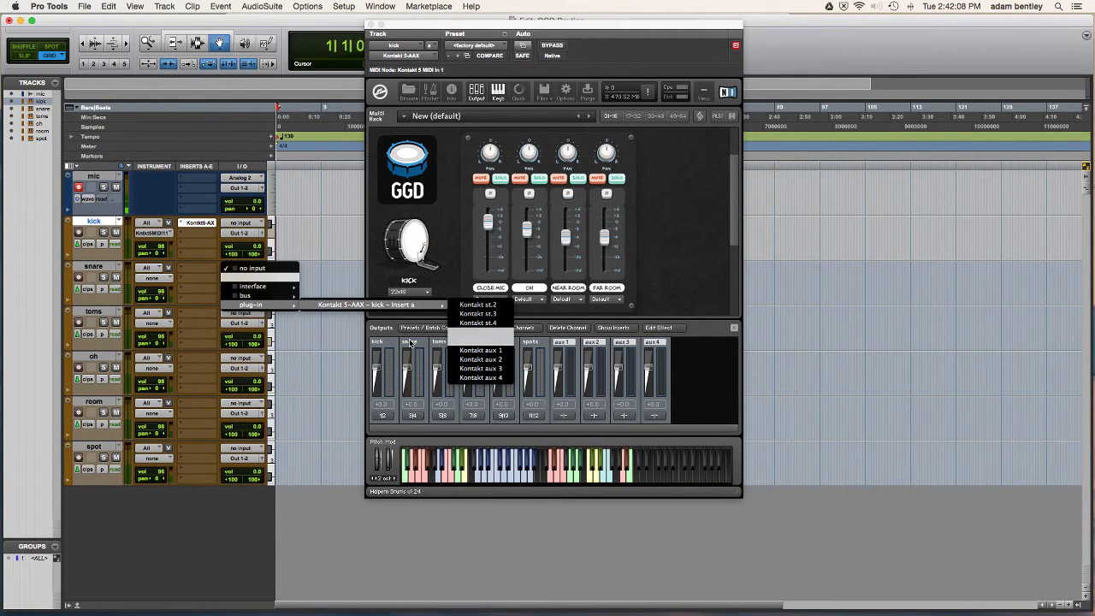
{"action": "left_click", "coordinate": [441, 323]}
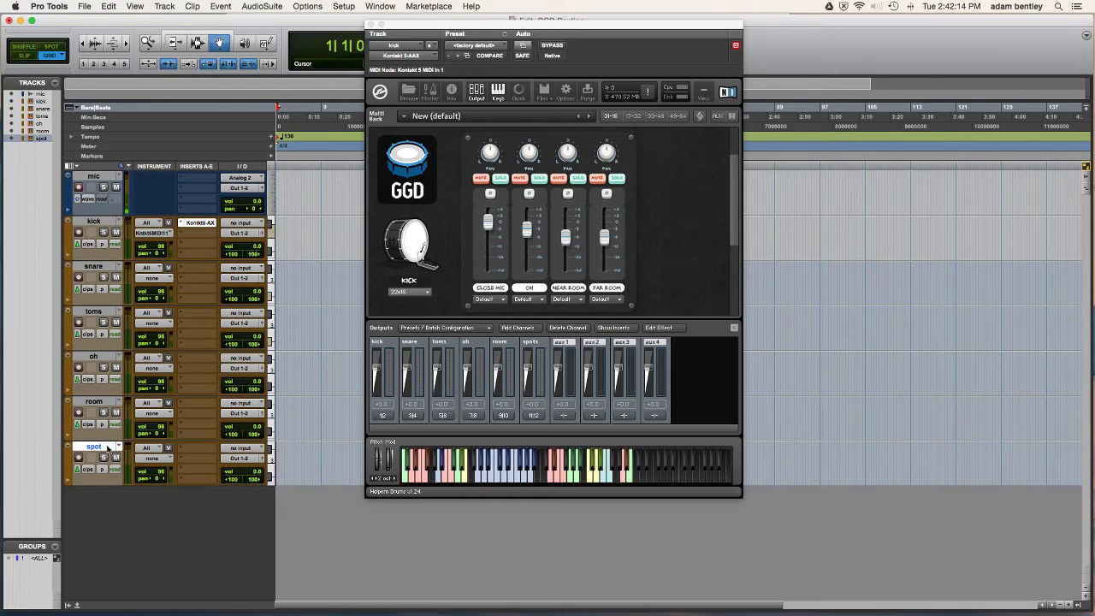
{"action": "left_click", "coordinate": [96, 267]}
{"action": "left_click", "coordinate": [241, 268]}
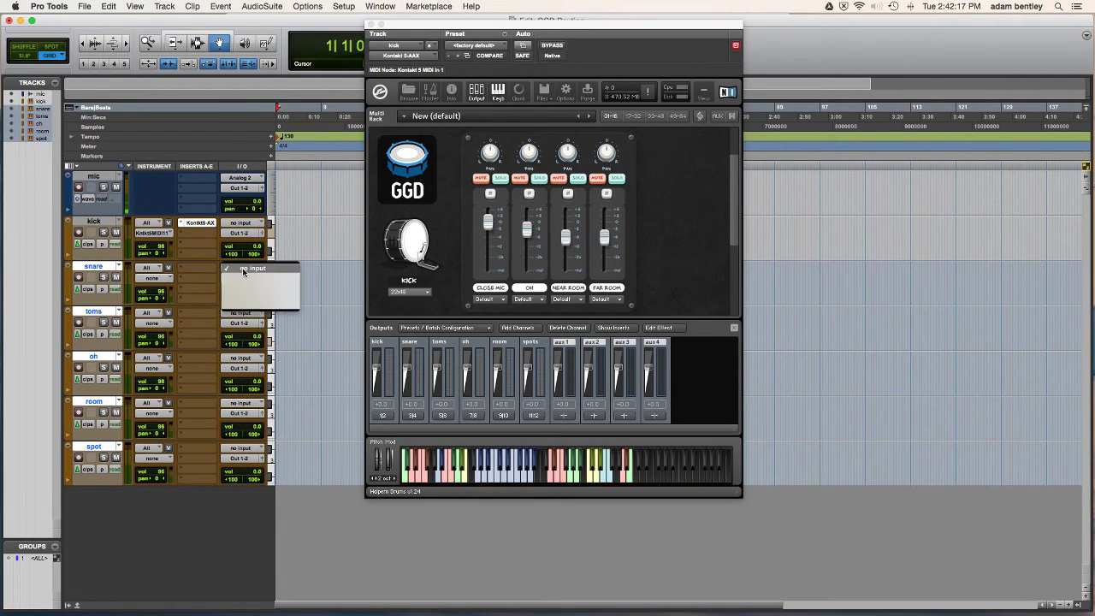
{"action": "mouse_move", "coordinate": [315, 304]}
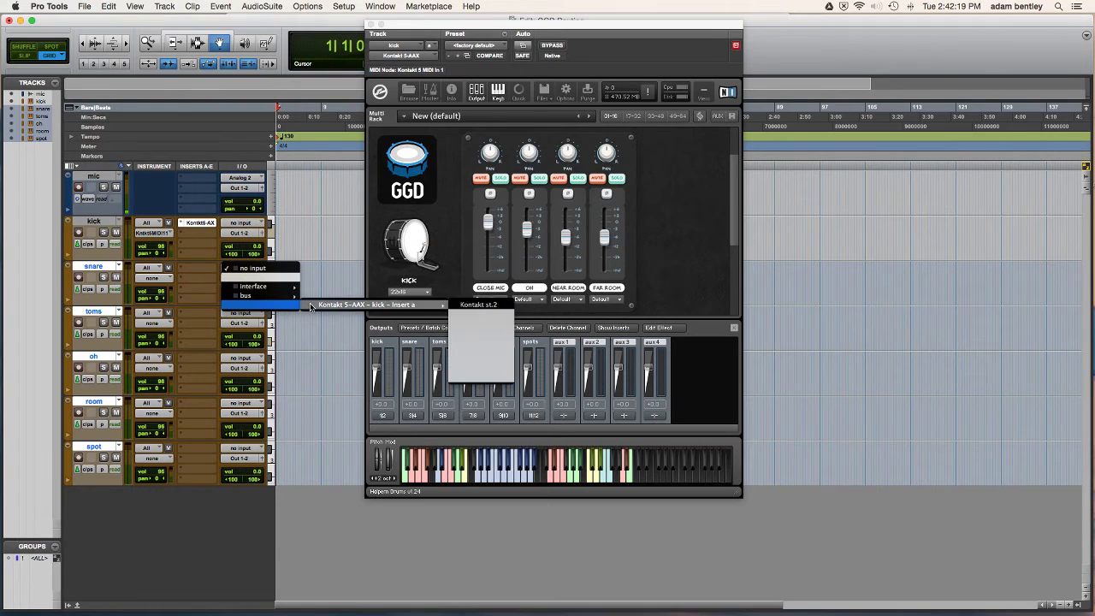
{"action": "left_click", "coordinate": [478, 305], "text": "alt+super"}
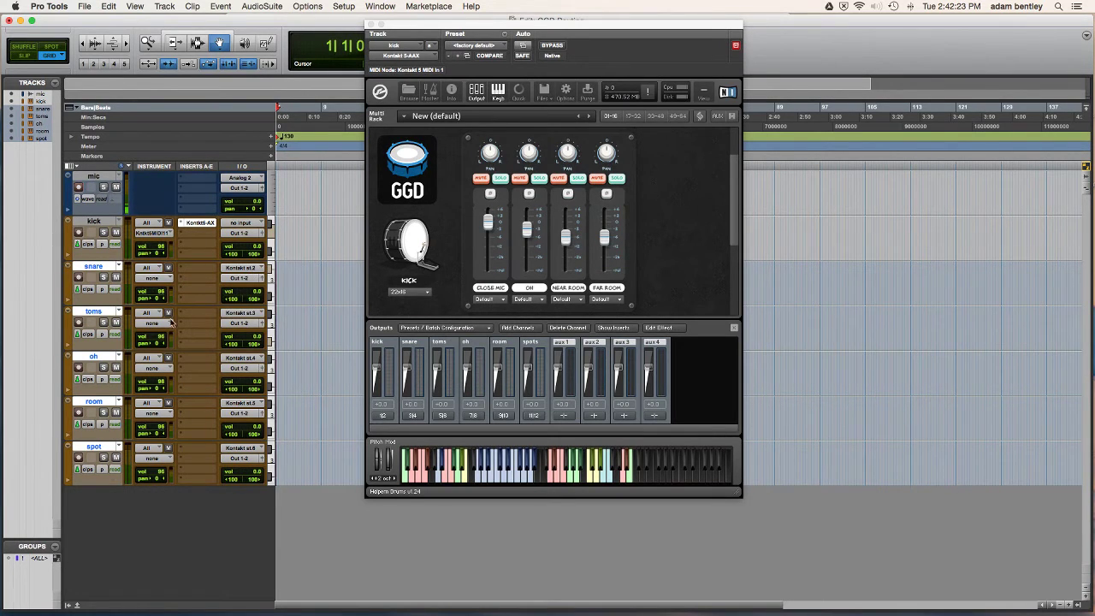
Step: Inspect the kick track's Kontakt input, leaving it unchanged
{"action": "left_click", "coordinate": [91, 221]}
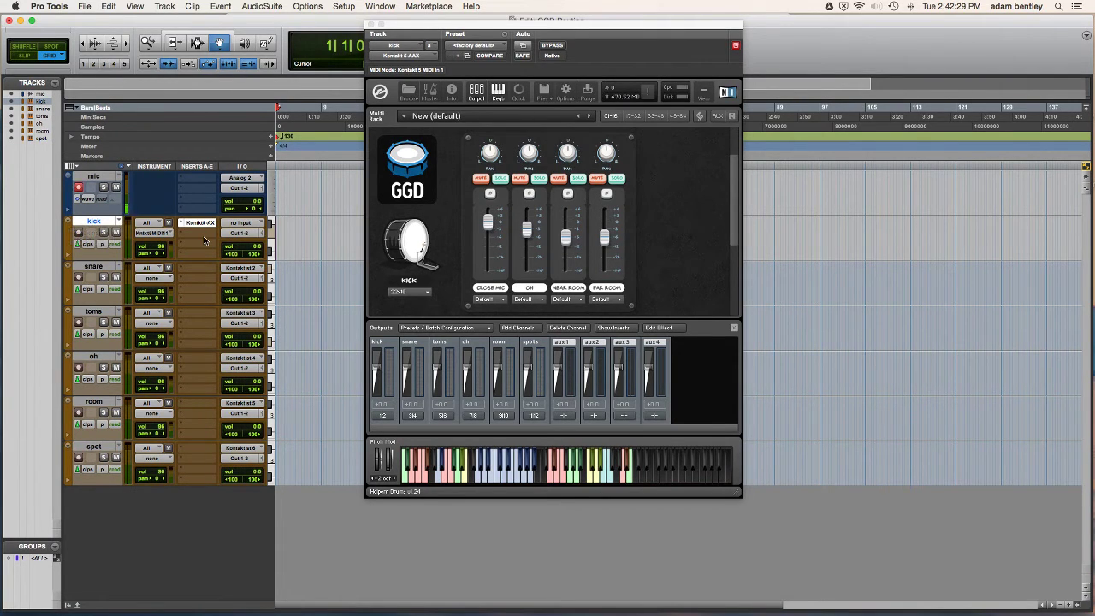
{"action": "left_click", "coordinate": [240, 222]}
{"action": "mouse_move", "coordinate": [256, 269]}
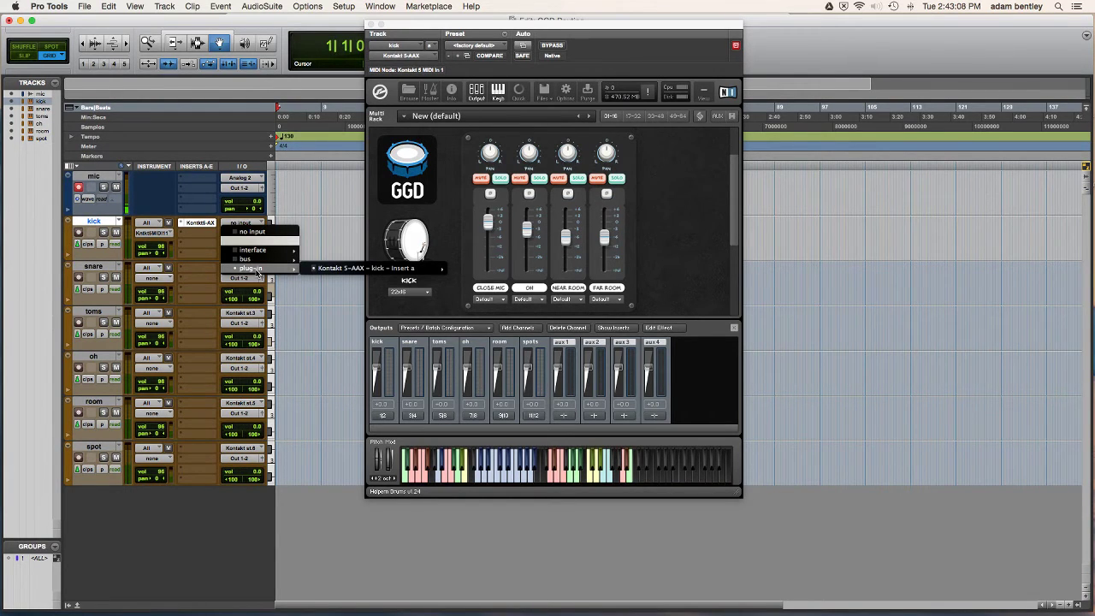
{"action": "mouse_move", "coordinate": [432, 269]}
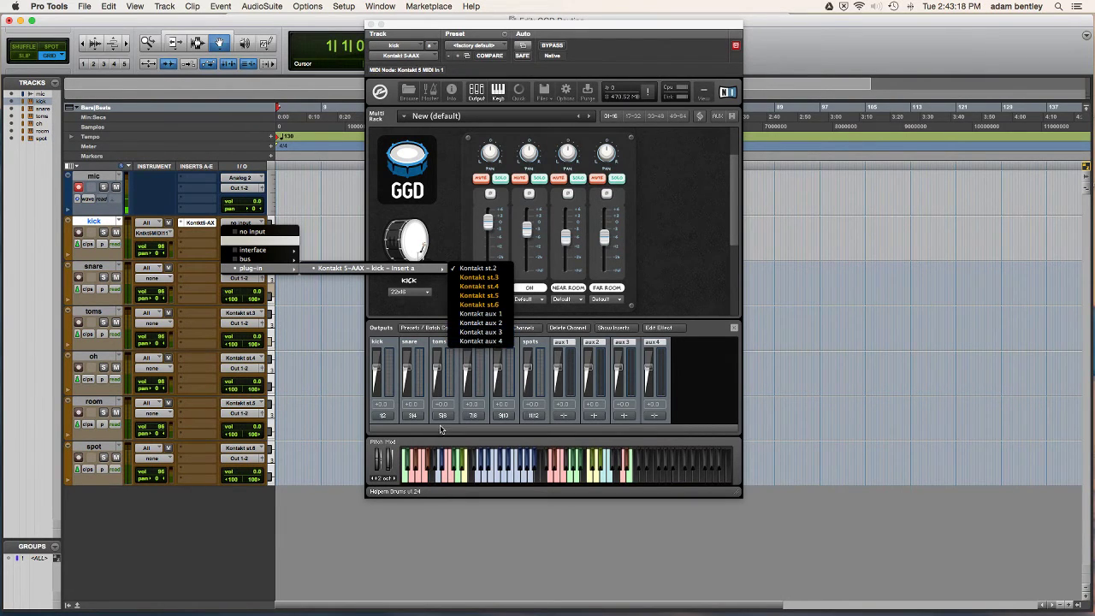
{"action": "left_click", "coordinate": [439, 429]}
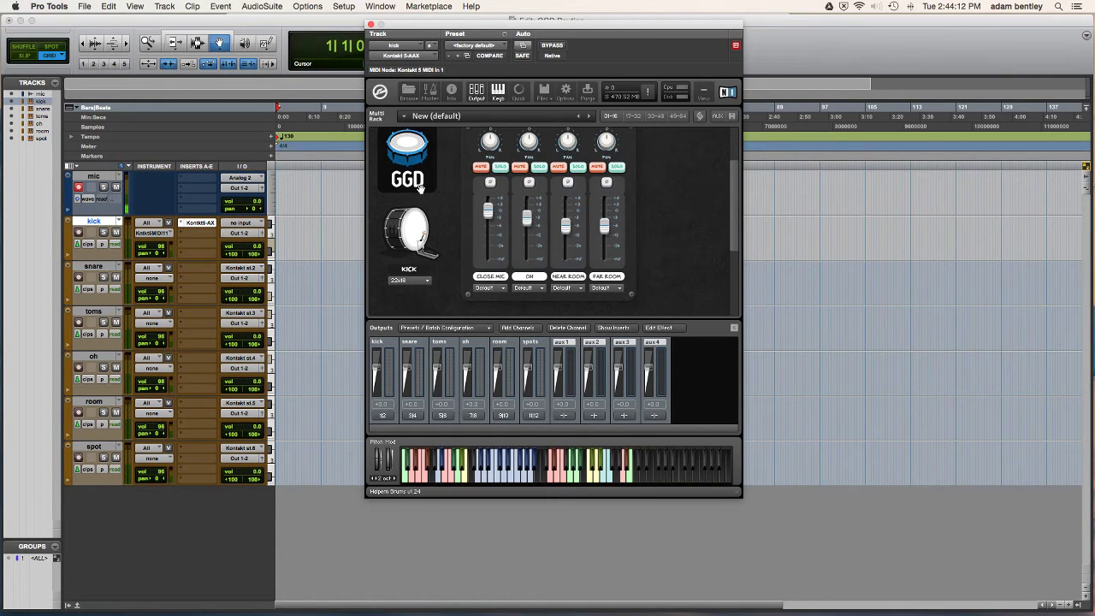
Step: Route the kick close mic to st.1, kick OH to st.4, and near and far room mics to st.5
{"action": "left_click", "coordinate": [489, 289]}
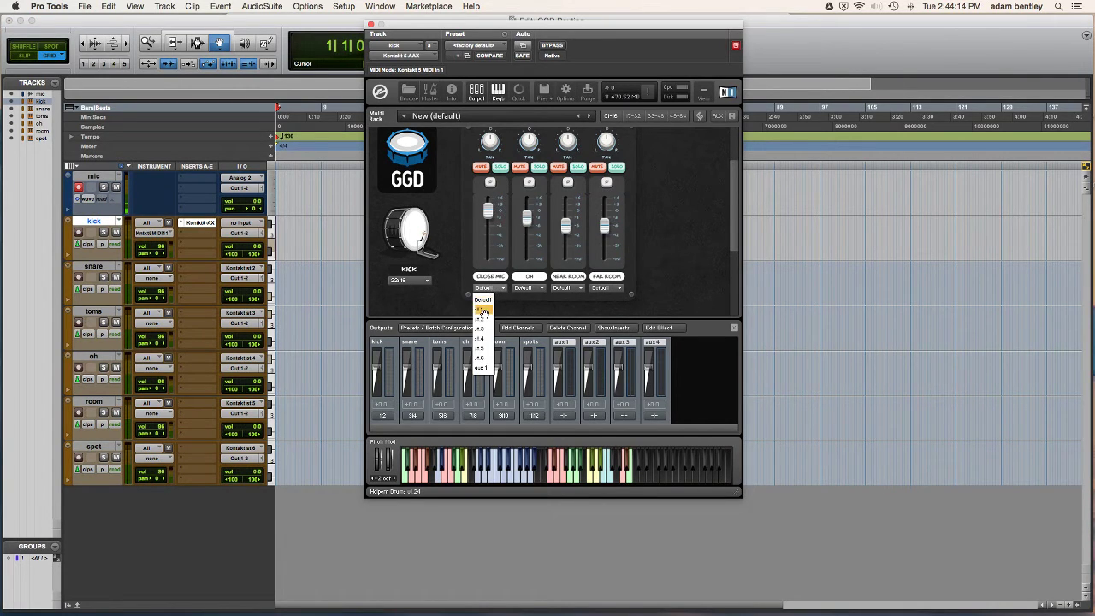
{"action": "left_click", "coordinate": [484, 310]}
{"action": "left_click", "coordinate": [528, 288]}
{"action": "left_click", "coordinate": [524, 338]}
{"action": "left_click", "coordinate": [567, 289]}
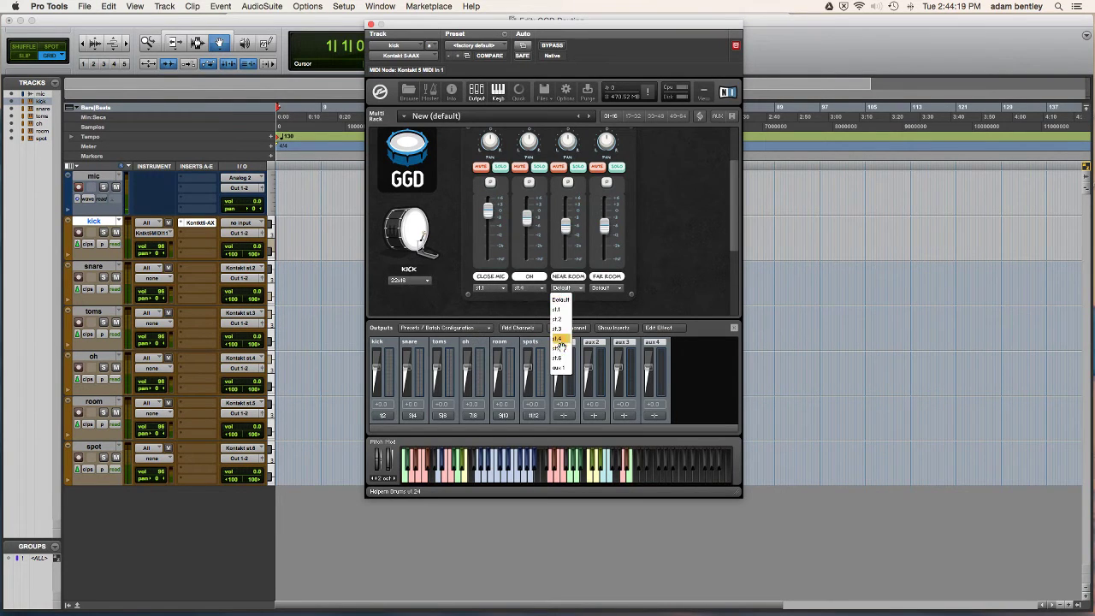
{"action": "left_click", "coordinate": [558, 349]}
{"action": "left_click", "coordinate": [606, 288]}
{"action": "left_click", "coordinate": [602, 348]}
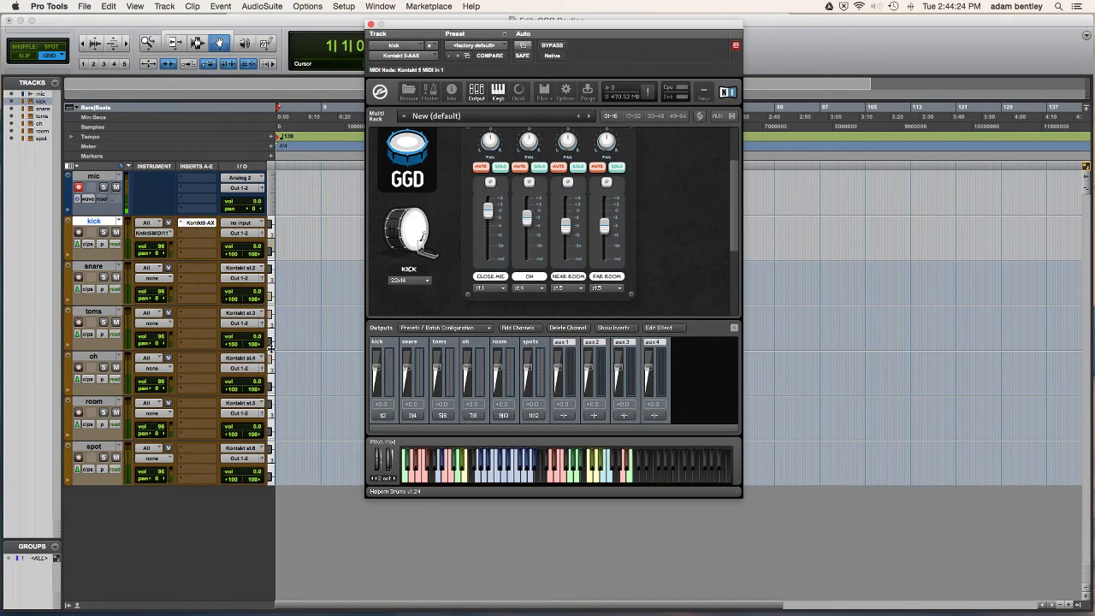
{"action": "scroll", "coordinate": [503, 256], "scroll_direction": "up", "scroll_amount": 2}
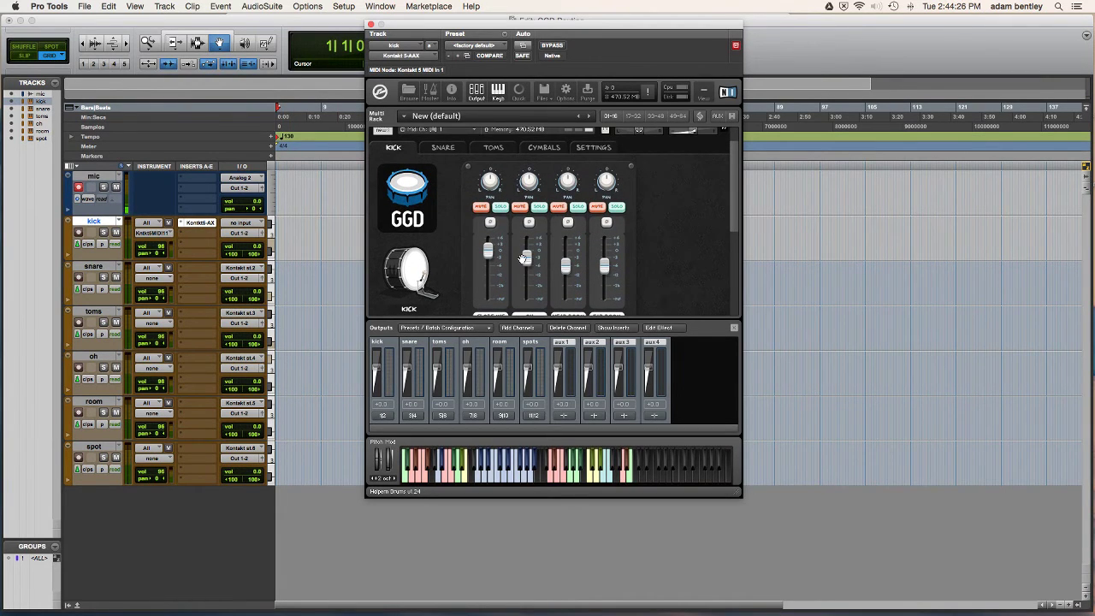
{"action": "scroll", "coordinate": [447, 203], "scroll_direction": "down", "scroll_amount": 1}
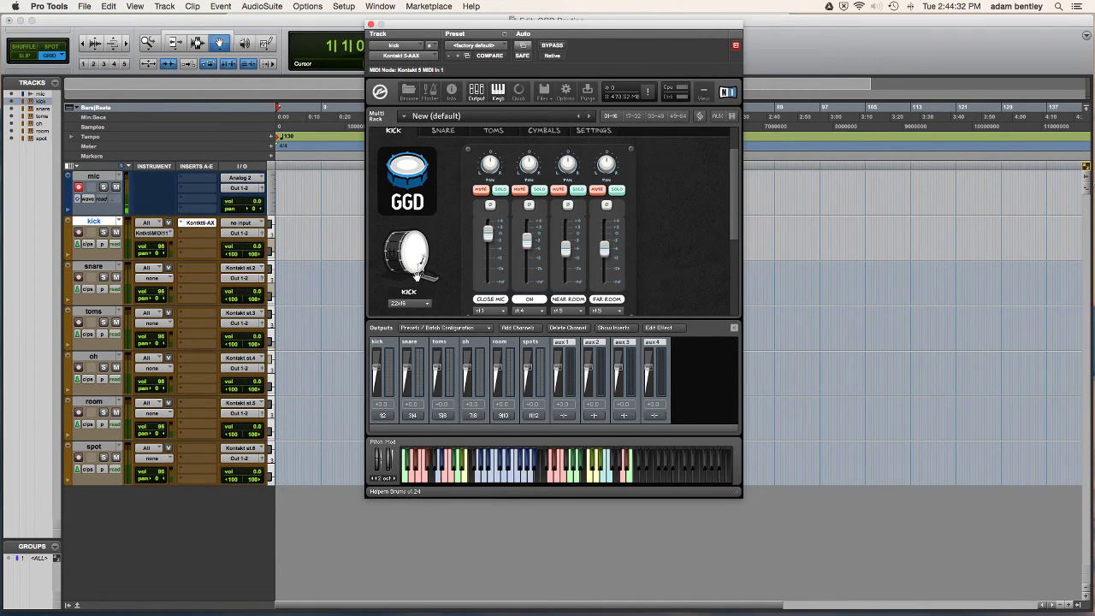
{"action": "scroll", "coordinate": [458, 272], "scroll_direction": "up", "scroll_amount": 3}
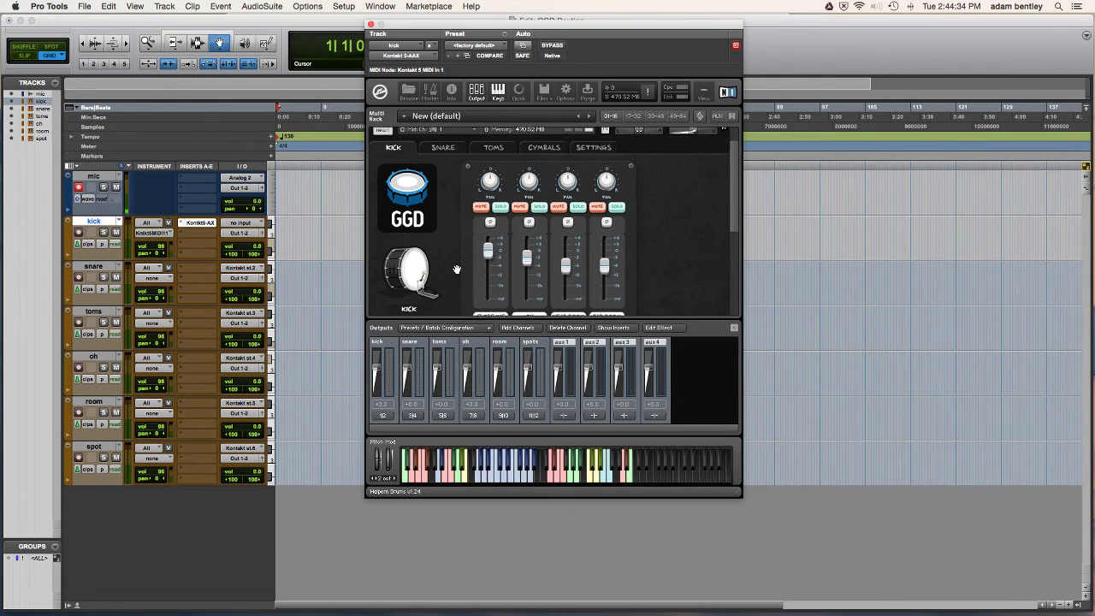
{"action": "left_click", "coordinate": [440, 183]}
Step: Send snare top mic 1, top mic 2 and bottom mic to st.2
{"action": "scroll", "coordinate": [476, 239], "scroll_direction": "down", "scroll_amount": 5}
{"action": "left_click", "coordinate": [490, 196]}
{"action": "left_click", "coordinate": [484, 228]}
{"action": "left_click", "coordinate": [522, 196]}
{"action": "left_click", "coordinate": [520, 227]}
{"action": "left_click", "coordinate": [561, 196]}
{"action": "left_click", "coordinate": [561, 228]}
Step: Route the snare OH mic to st.4 and its near and far room mics to st.5
{"action": "scroll", "coordinate": [561, 227], "scroll_direction": "up", "scroll_amount": 1}
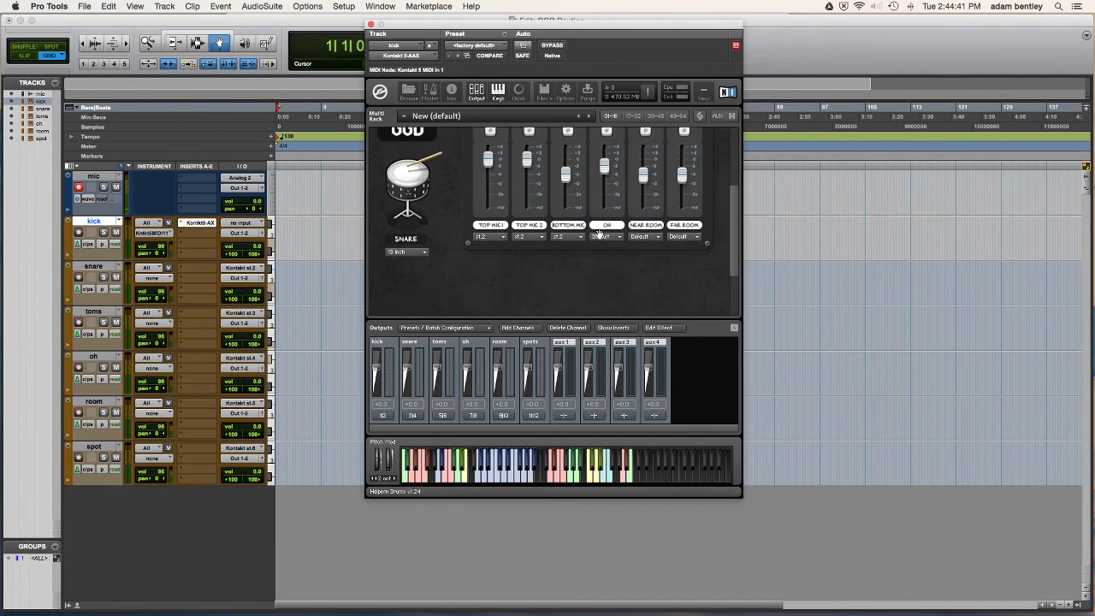
{"action": "left_click", "coordinate": [607, 236]}
{"action": "left_click", "coordinate": [601, 288]}
{"action": "left_click", "coordinate": [643, 237]}
{"action": "left_click", "coordinate": [635, 268]}
{"action": "left_click", "coordinate": [682, 236]}
{"action": "left_click", "coordinate": [675, 268]}
Step: Send tom mics Rack 1, Rack 2, Floor 1 and Floor 2 to st.3
{"action": "scroll", "coordinate": [599, 256], "scroll_direction": "up", "scroll_amount": 5}
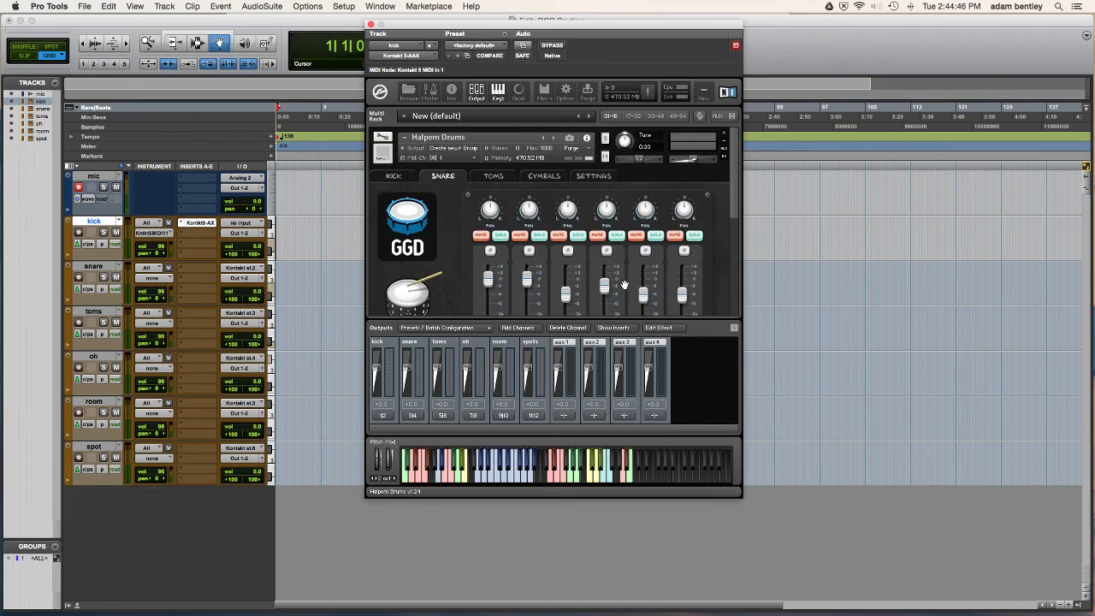
{"action": "left_click", "coordinate": [502, 167]}
{"action": "scroll", "coordinate": [480, 257], "scroll_direction": "down", "scroll_amount": 5}
{"action": "left_click", "coordinate": [432, 307]}
{"action": "left_click", "coordinate": [424, 349]}
{"action": "left_click", "coordinate": [471, 307]}
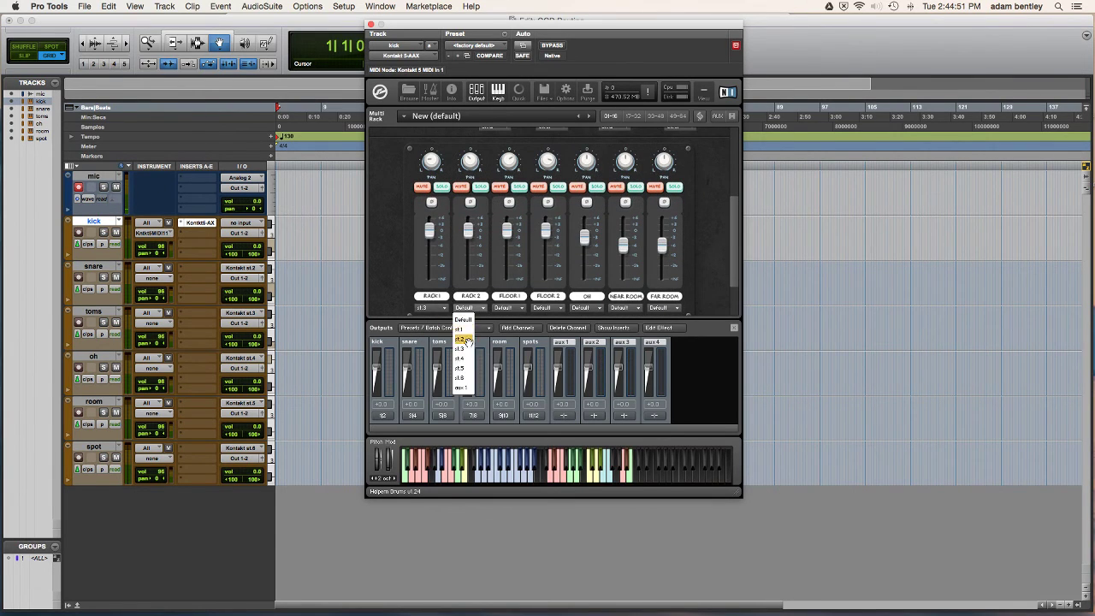
{"action": "left_click", "coordinate": [462, 348]}
{"action": "left_click", "coordinate": [509, 307]}
{"action": "left_click", "coordinate": [500, 348]}
{"action": "left_click", "coordinate": [545, 307]}
{"action": "left_click", "coordinate": [539, 348]}
Step: Route the toms OH mic to st.4 and toms near and far room mics to st.5
{"action": "left_click", "coordinate": [583, 308]}
{"action": "left_click", "coordinate": [577, 357]}
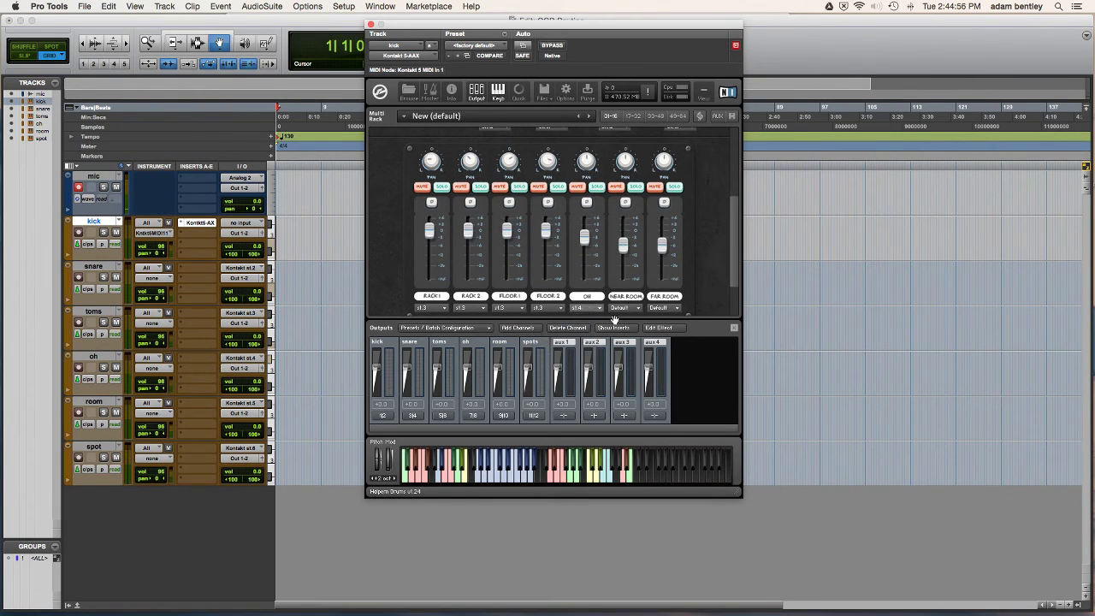
{"action": "left_click", "coordinate": [623, 307]}
{"action": "left_click", "coordinate": [616, 368]}
{"action": "left_click", "coordinate": [665, 307]}
{"action": "left_click", "coordinate": [654, 368]}
Step: Send hi-hat, ride, stack, splash and china mics to st.6
{"action": "scroll", "coordinate": [547, 223], "scroll_direction": "up", "scroll_amount": 5}
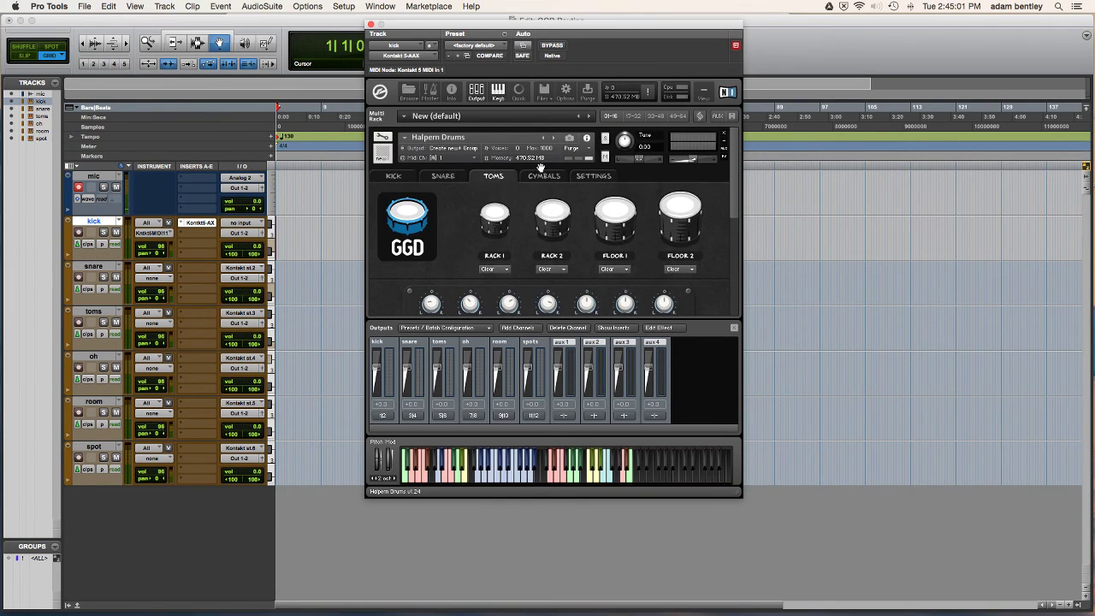
{"action": "left_click", "coordinate": [541, 167]}
{"action": "scroll", "coordinate": [479, 257], "scroll_direction": "down", "scroll_amount": 5}
{"action": "left_click", "coordinate": [412, 285]}
{"action": "left_click", "coordinate": [403, 355]}
{"action": "left_click", "coordinate": [451, 285]}
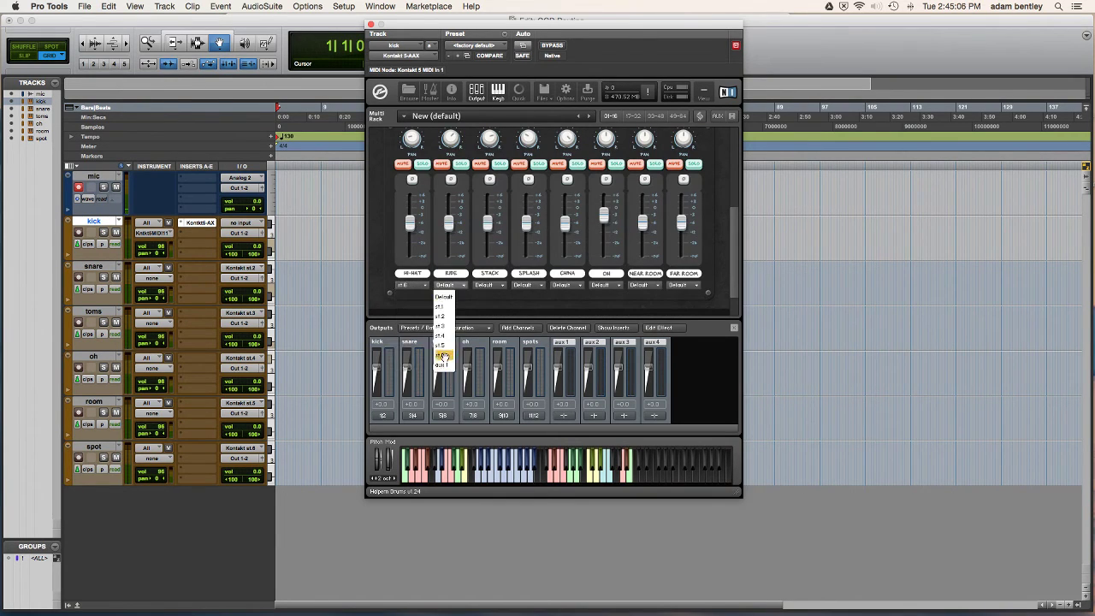
{"action": "left_click", "coordinate": [442, 355]}
{"action": "left_click", "coordinate": [489, 285]}
{"action": "left_click", "coordinate": [482, 355]}
{"action": "left_click", "coordinate": [528, 285]}
{"action": "left_click", "coordinate": [518, 355]}
{"action": "left_click", "coordinate": [567, 285]}
{"action": "left_click", "coordinate": [557, 355]}
Step: Route the cymbals OH mic to st.4 and cymbal near and far room mics to st.5
{"action": "left_click", "coordinate": [607, 285]}
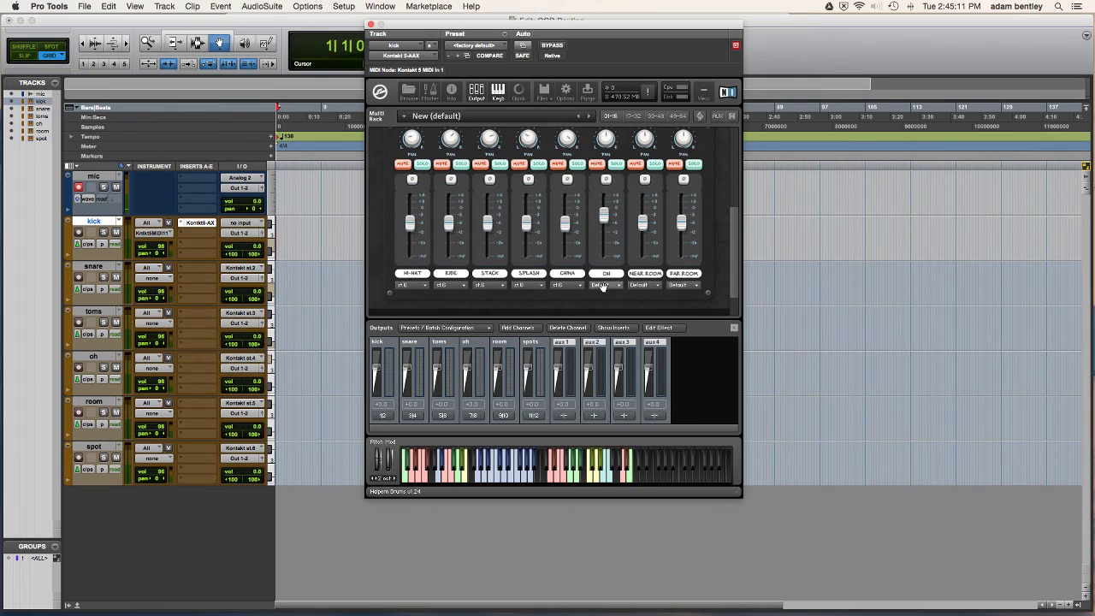
{"action": "left_click", "coordinate": [596, 335]}
{"action": "left_click", "coordinate": [645, 284]}
{"action": "left_click", "coordinate": [635, 347]}
{"action": "left_click", "coordinate": [684, 285]}
{"action": "left_click", "coordinate": [674, 347]}
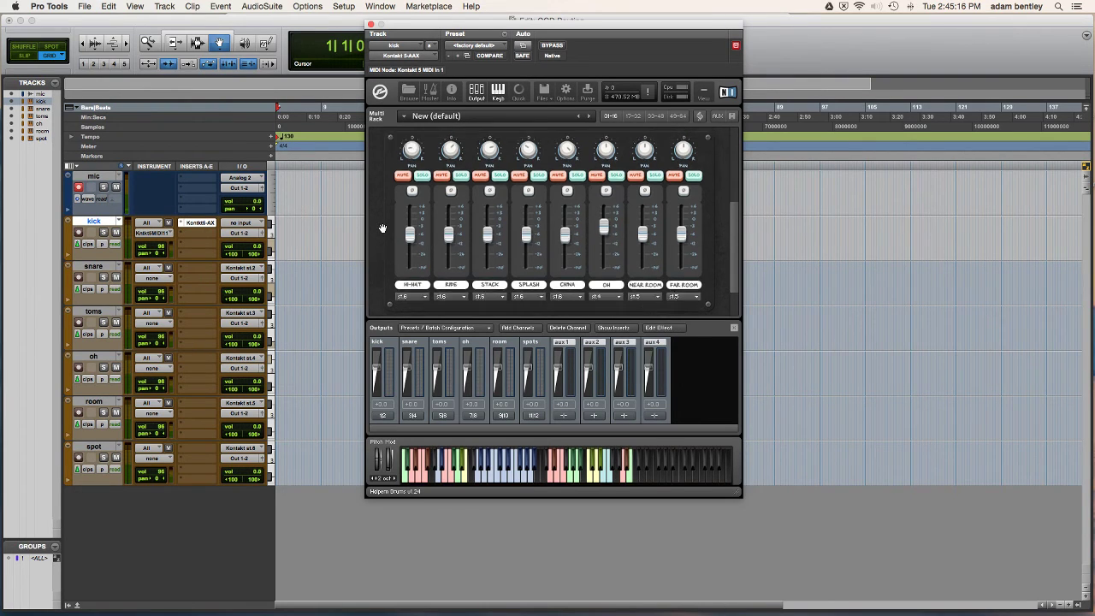
Step: Return to the kick page and trigger a snare hit to check metering
{"action": "scroll", "coordinate": [547, 223], "scroll_direction": "up", "scroll_amount": 5}
{"action": "left_click", "coordinate": [428, 168]}
{"action": "scroll", "coordinate": [385, 255], "scroll_direction": "down", "scroll_amount": 5}
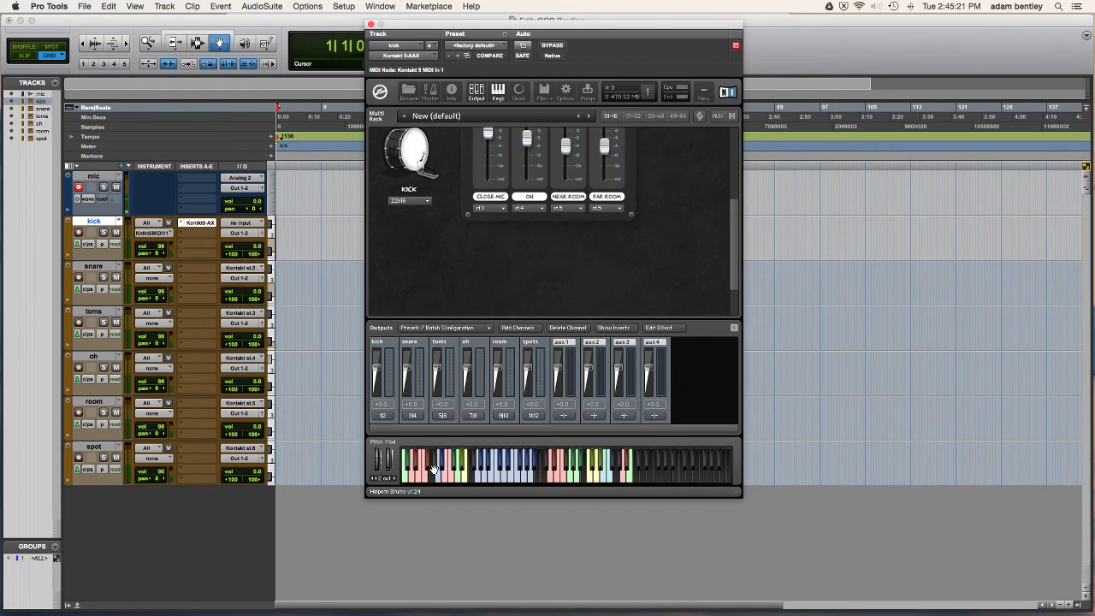
{"action": "left_click", "coordinate": [410, 477]}
{"action": "left_click", "coordinate": [406, 479]}
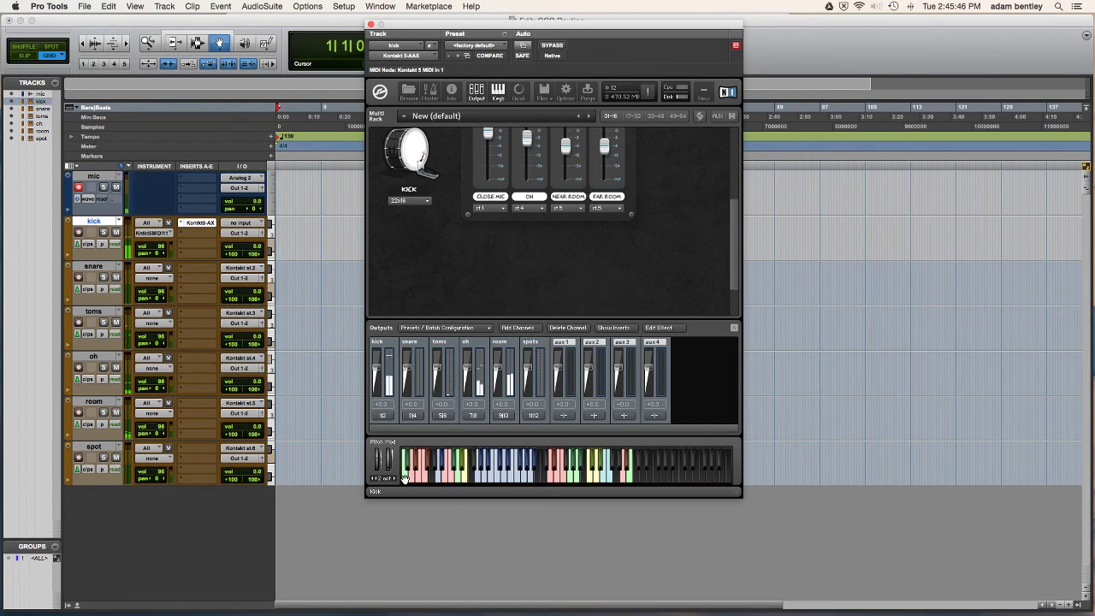
{"action": "left_click", "coordinate": [410, 478]}
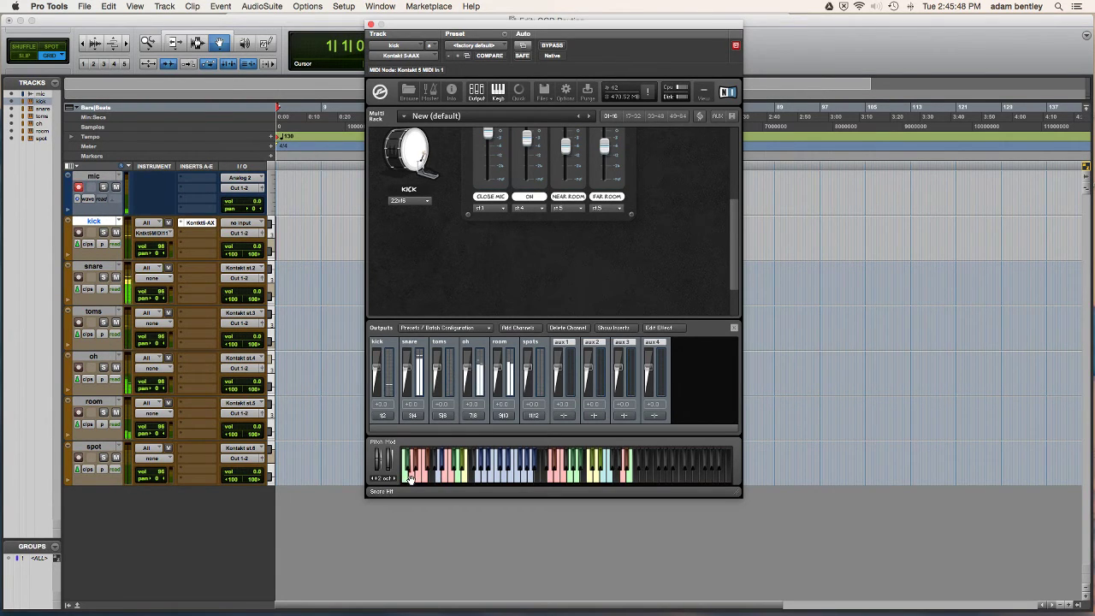
{"action": "left_click", "coordinate": [438, 473]}
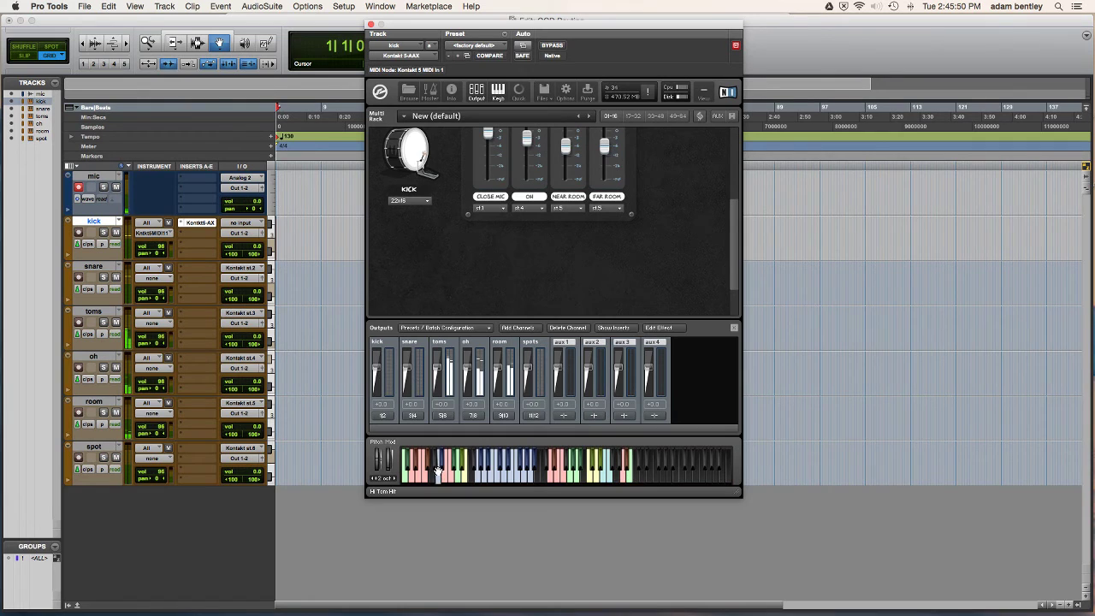
{"action": "left_click", "coordinate": [491, 473]}
{"action": "left_click", "coordinate": [515, 473]}
{"action": "left_click", "coordinate": [527, 475]}
{"action": "left_click", "coordinate": [518, 476]}
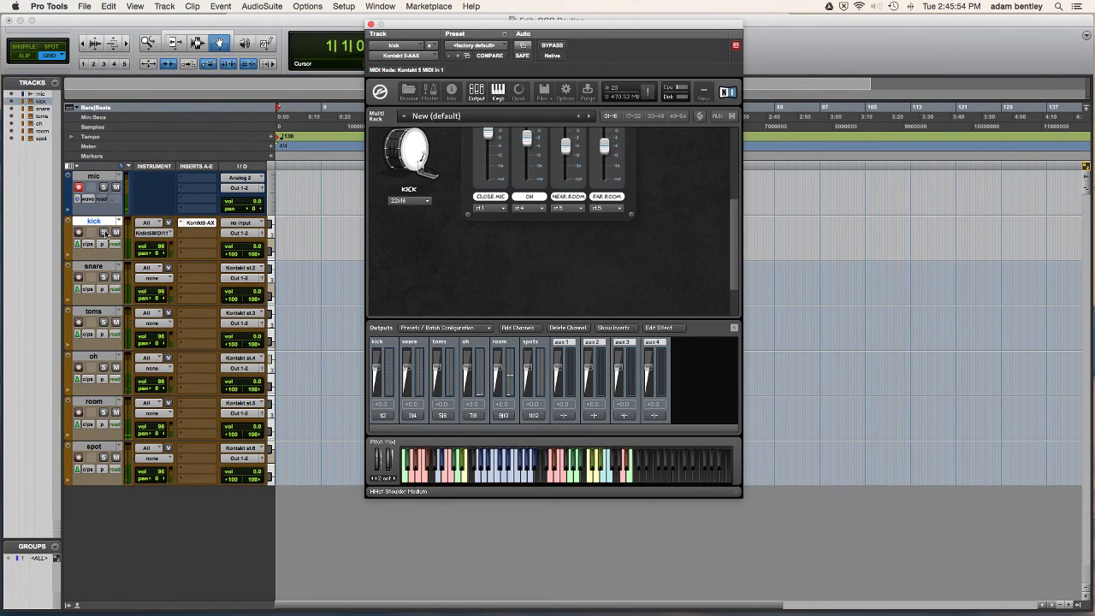
{"action": "left_click", "coordinate": [104, 232]}
{"action": "left_click", "coordinate": [405, 475]}
{"action": "left_click", "coordinate": [406, 475]}
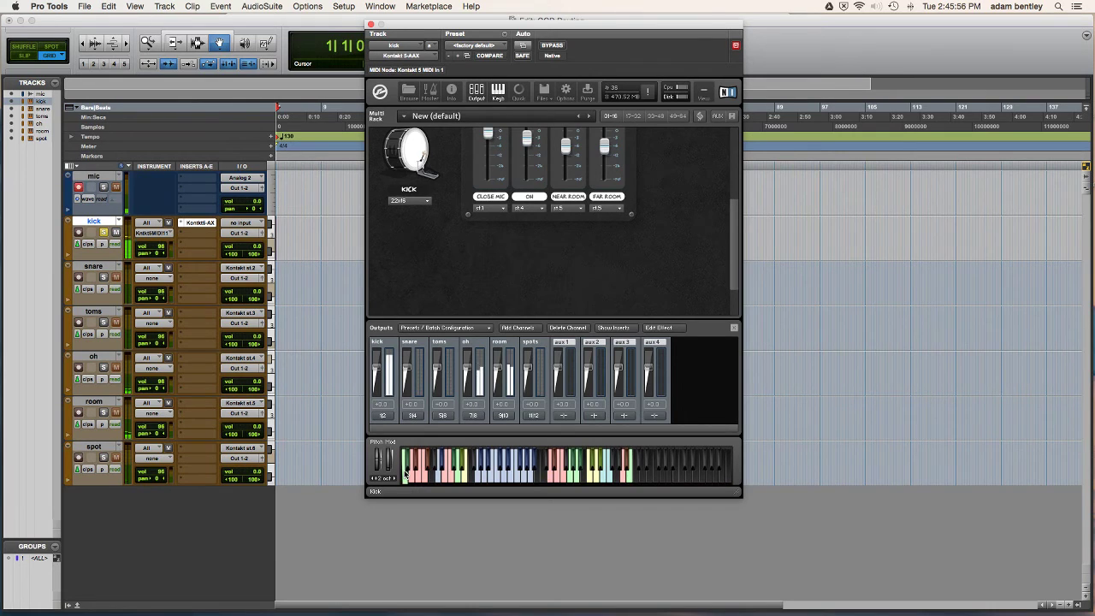
{"action": "left_click", "coordinate": [105, 233]}
{"action": "left_click", "coordinate": [406, 476]}
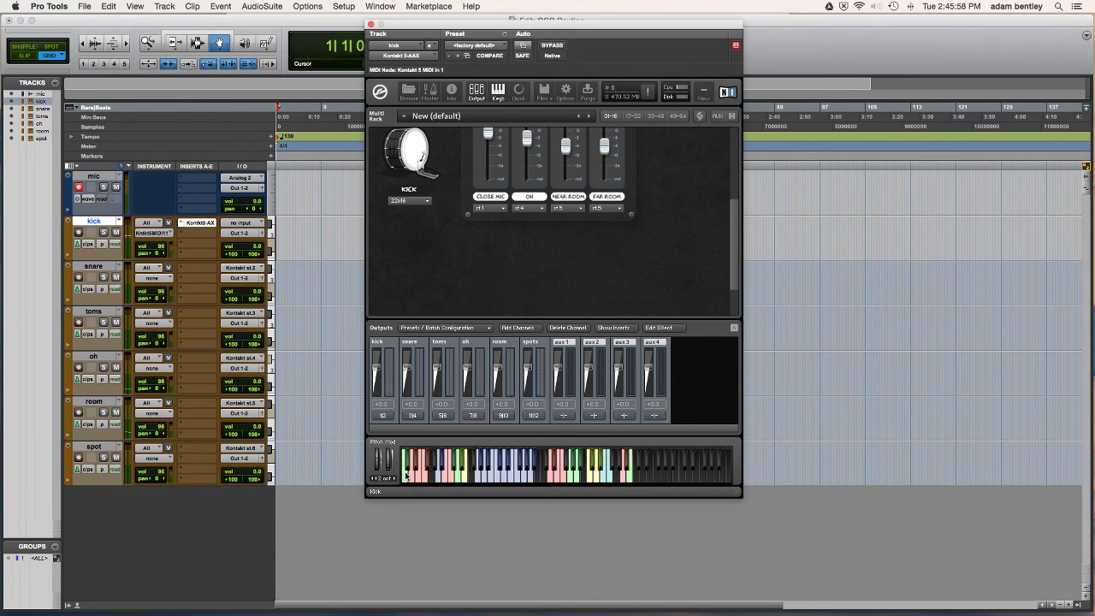
{"action": "left_click", "coordinate": [406, 477]}
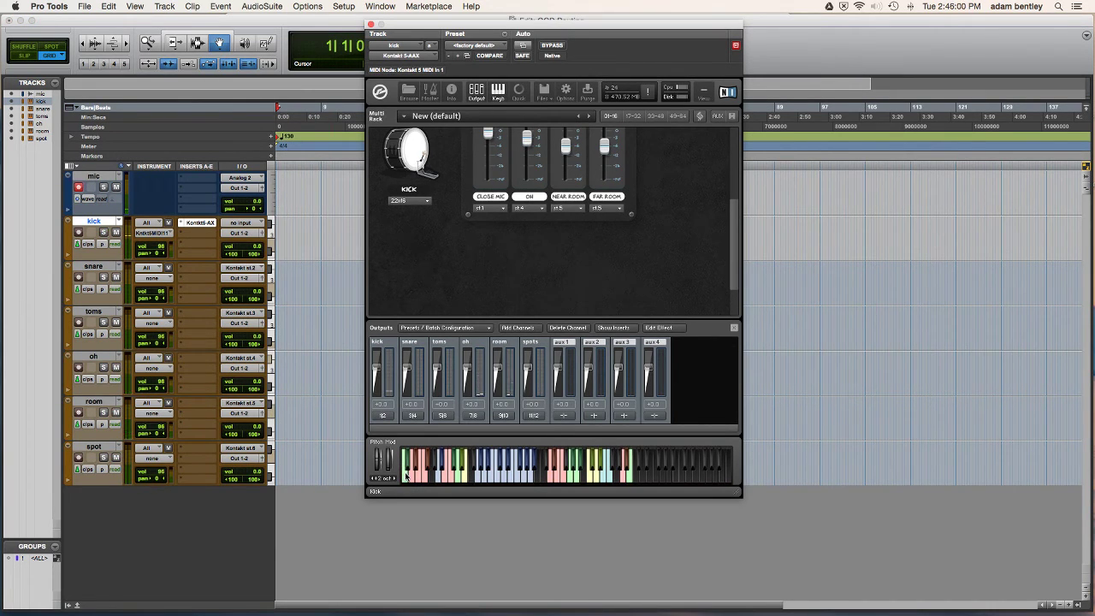